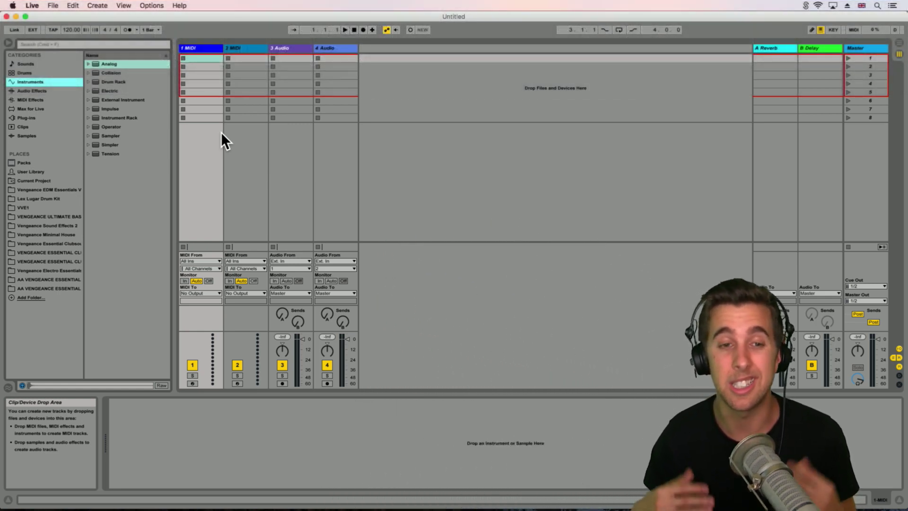
# - Load an empty Drum Rack onto the first MIDI track and open the Lex Lugar Drum Kit sample folder
pyautogui.click(117, 82)
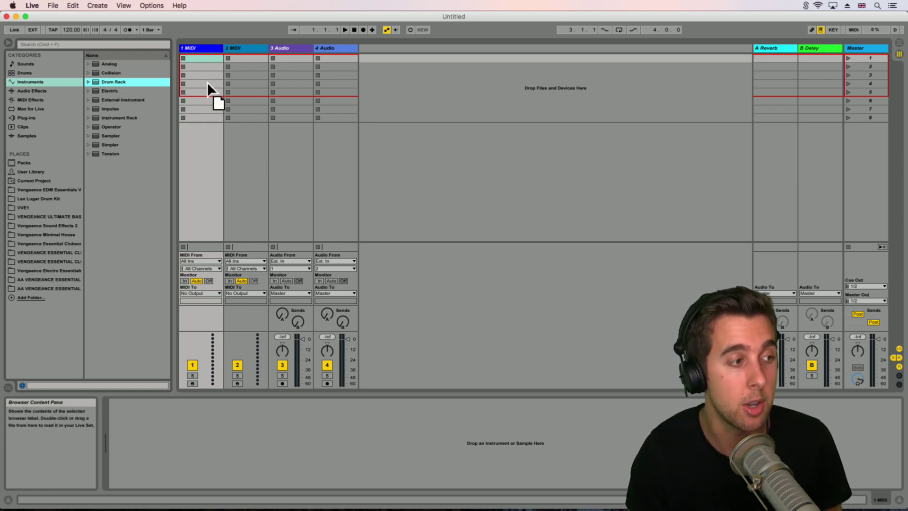
pyautogui.moveTo(200, 49); pyautogui.dragTo(200, 49)
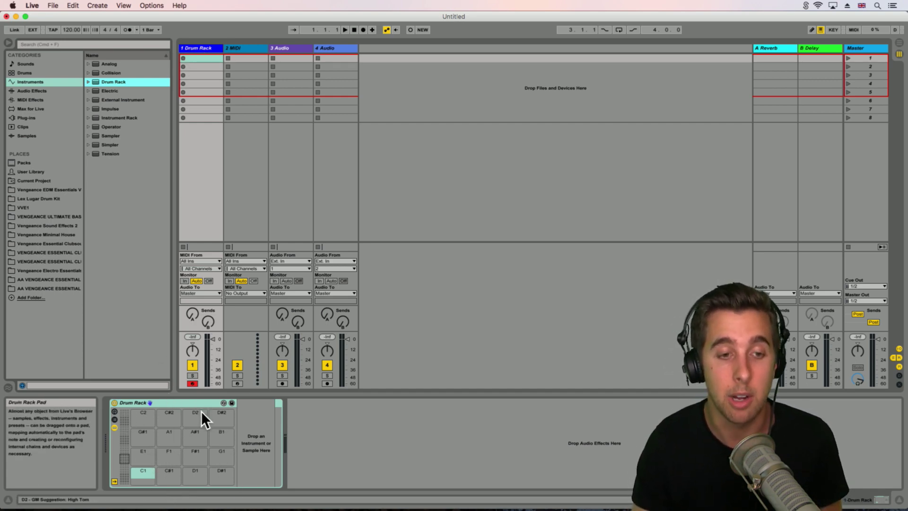
pyautogui.click(46, 199)
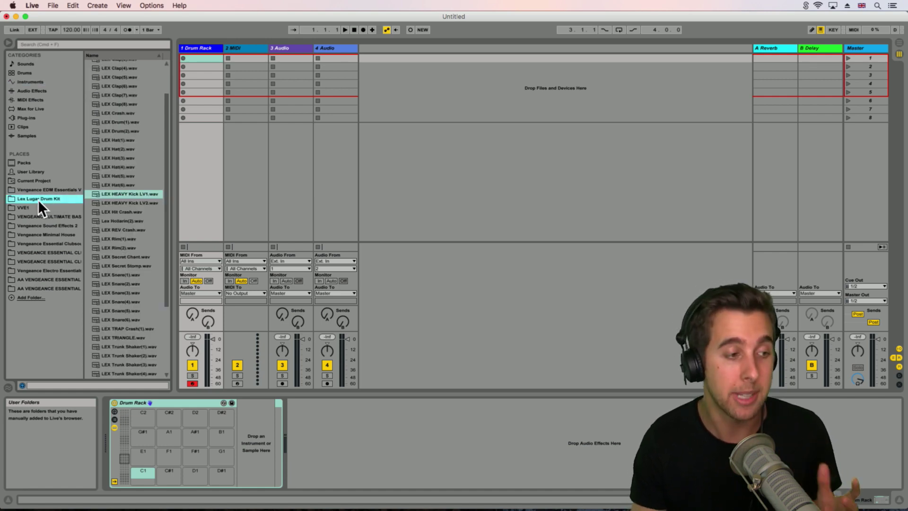
# - Audition the heavy kicks, put LEX HEAVY Kick LV1 on pad C1 and put LEX Snare(1) on pad D1
pyautogui.click(122, 194)
pyautogui.click(122, 203)
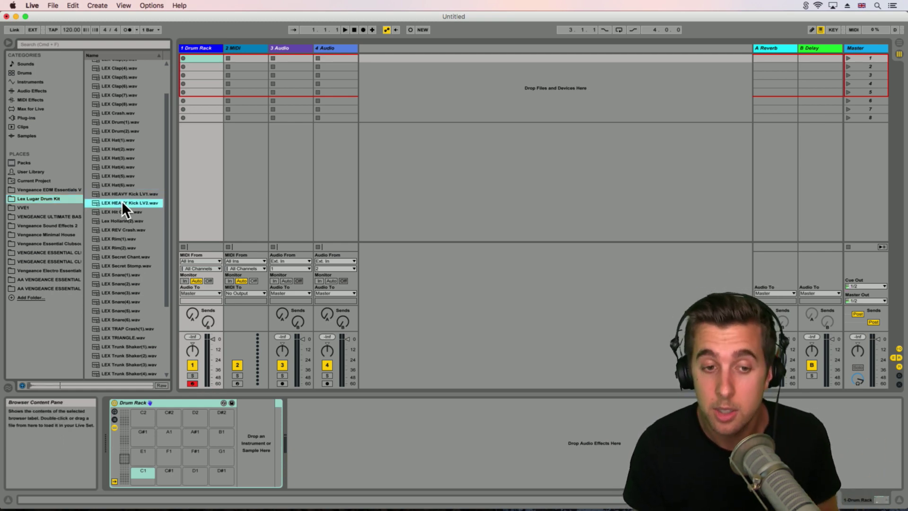
pyautogui.click(120, 195)
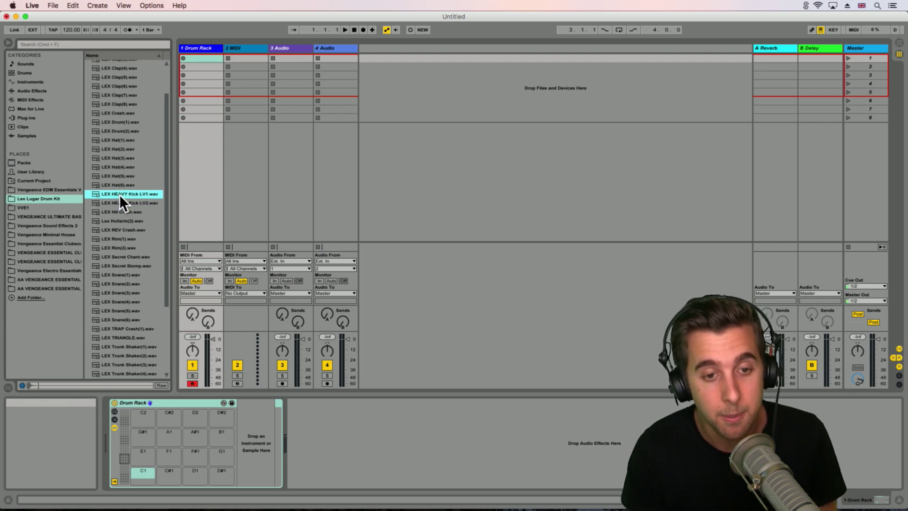
pyautogui.moveTo(119, 194); pyautogui.dragTo(147, 471)
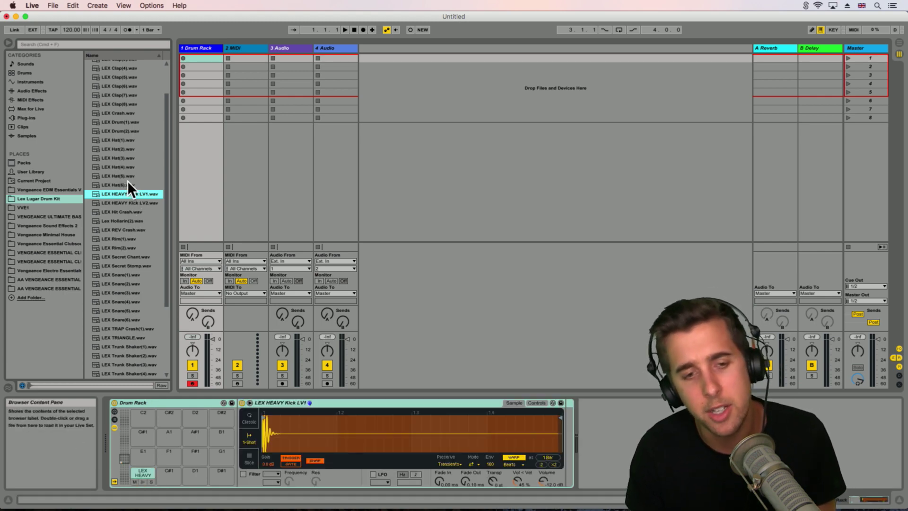
pyautogui.click(128, 273)
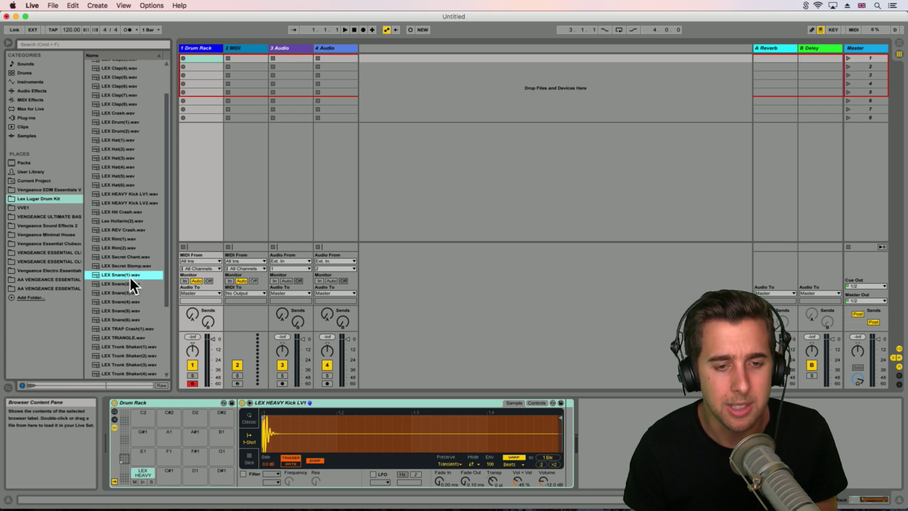
pyautogui.moveTo(117, 274); pyautogui.dragTo(189, 475)
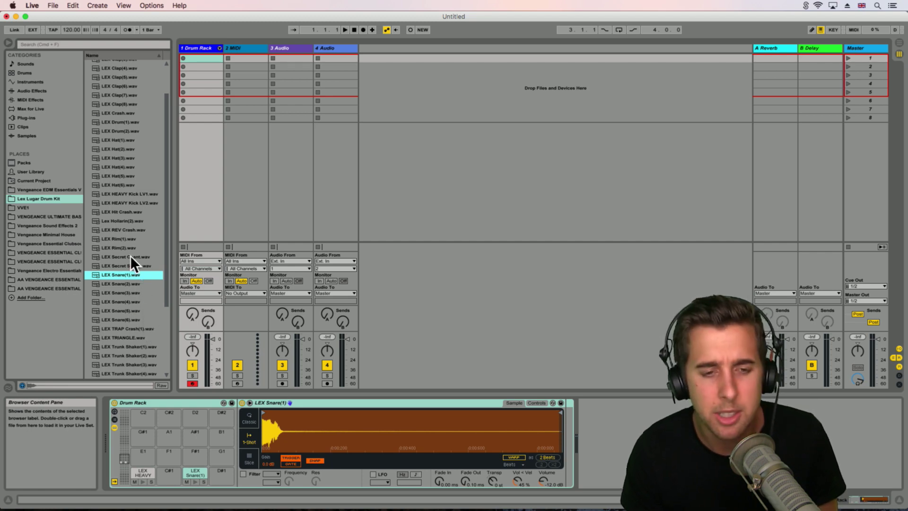
# - Put LEX TRAP Crash(1) on pad C#2 and LEX REV Crash on pad D#2 of the Drum Rack
pyautogui.click(124, 328)
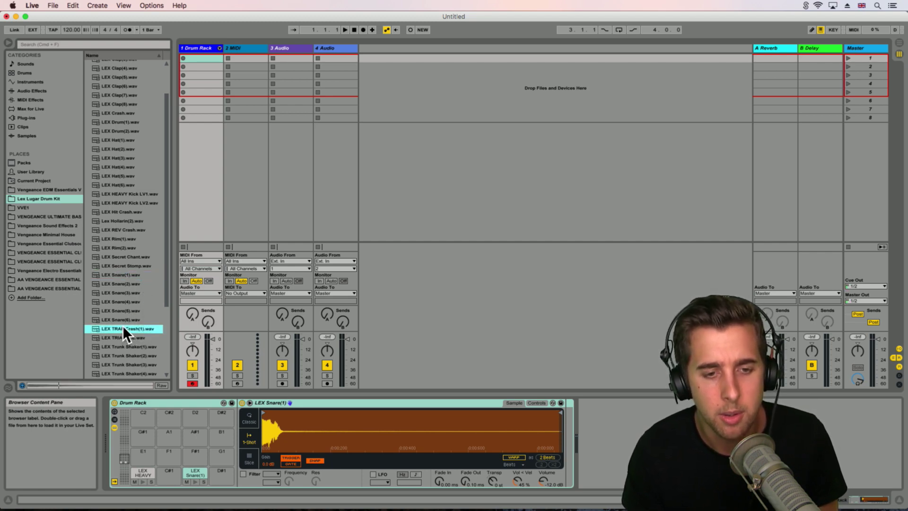
pyautogui.moveTo(119, 325); pyautogui.dragTo(149, 431)
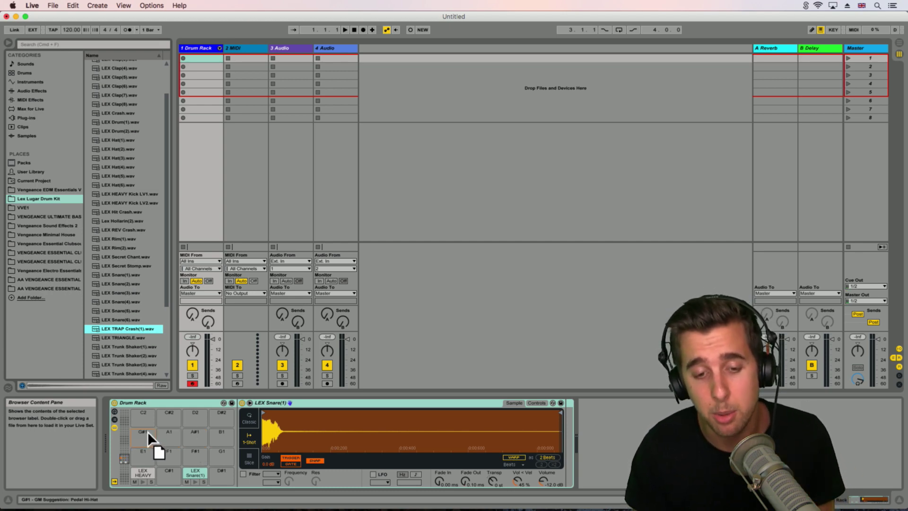
pyautogui.moveTo(148, 431); pyautogui.dragTo(167, 412)
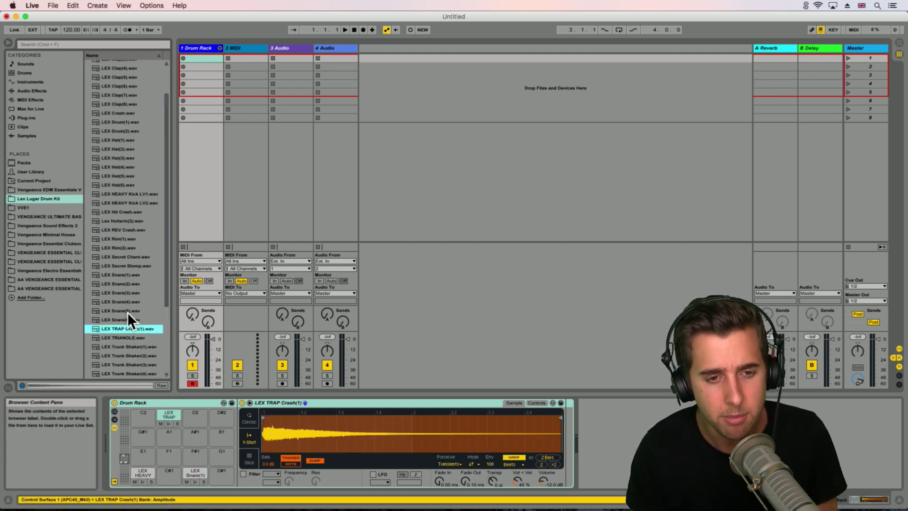
pyautogui.click(126, 230)
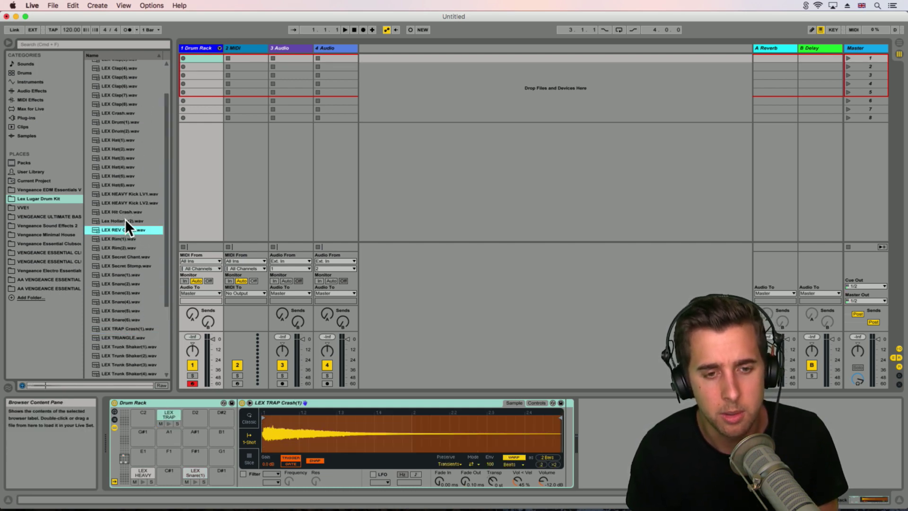
pyautogui.moveTo(204, 345); pyautogui.dragTo(222, 413)
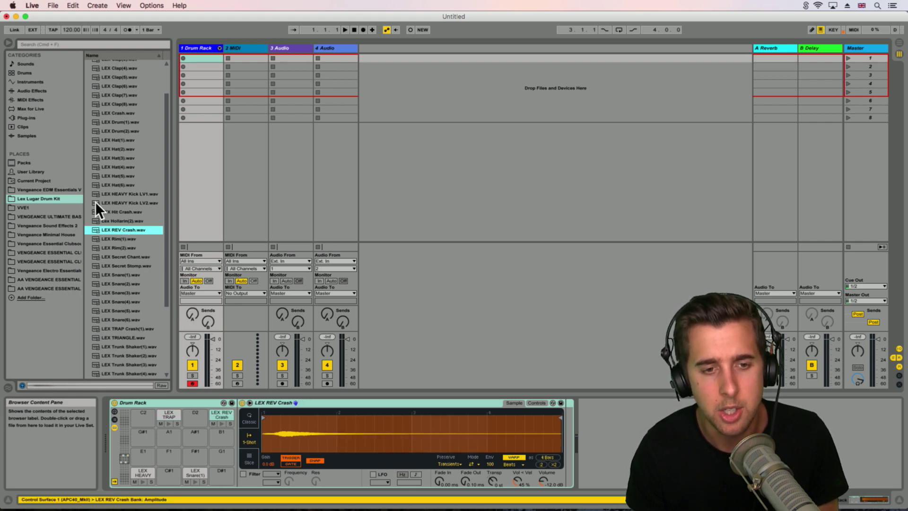
# - Audition the LEX Hat samples, then put LEX Hat(1) on pad F#1 and LEX Hat(4) on pad G#1
pyautogui.scroll(2, 123, 166)
pyautogui.click(121, 191)
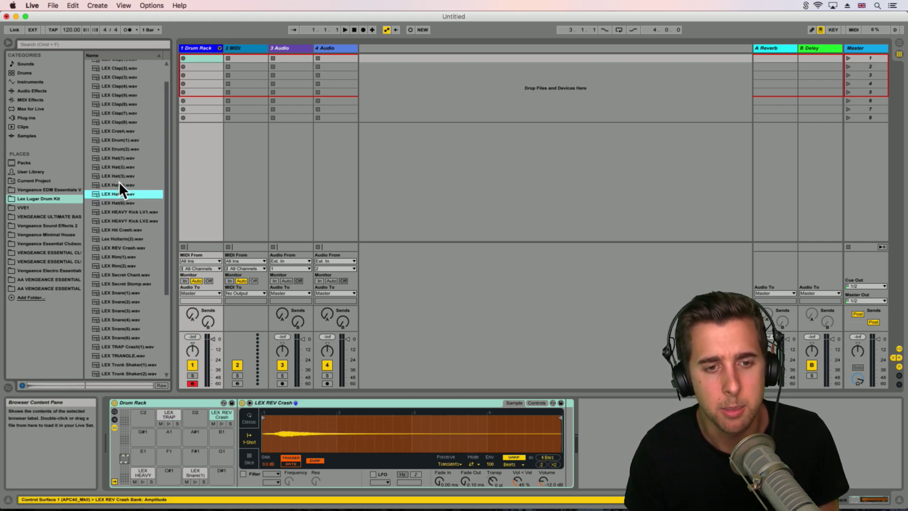
pyautogui.click(118, 184)
pyautogui.click(121, 175)
pyautogui.click(120, 167)
pyautogui.click(120, 158)
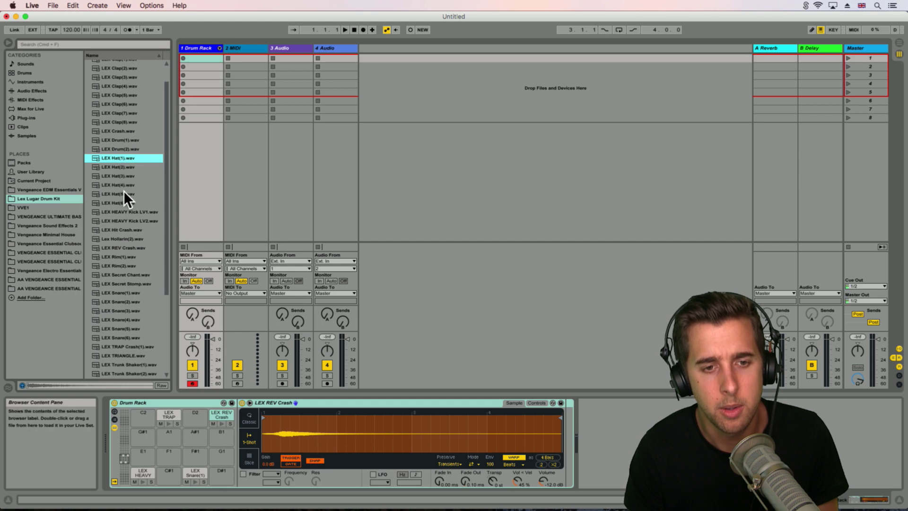
pyautogui.click(123, 186)
pyautogui.click(118, 158)
pyautogui.moveTo(112, 157); pyautogui.dragTo(207, 456)
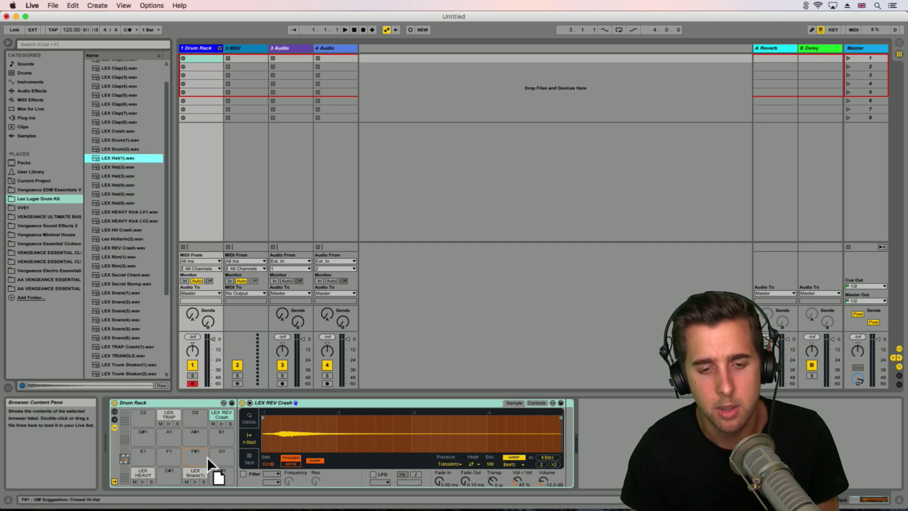
pyautogui.click(121, 184)
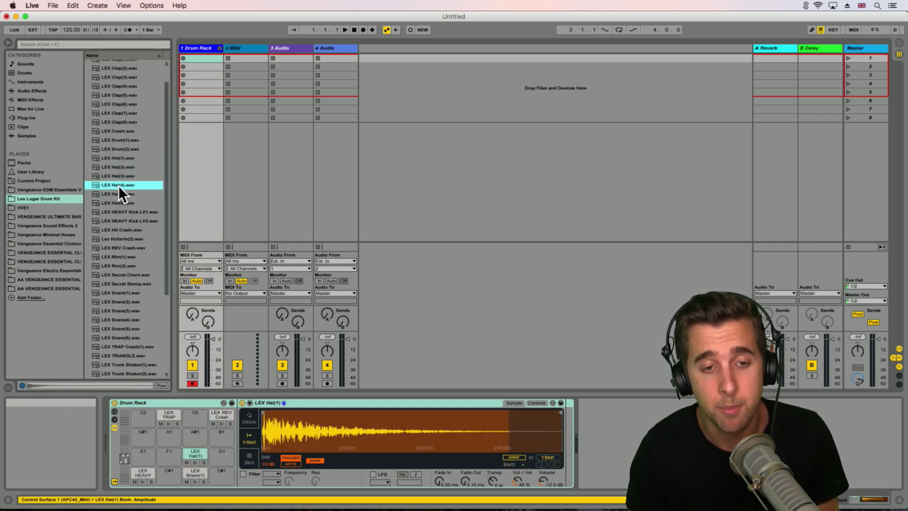
pyautogui.moveTo(118, 185); pyautogui.dragTo(148, 435)
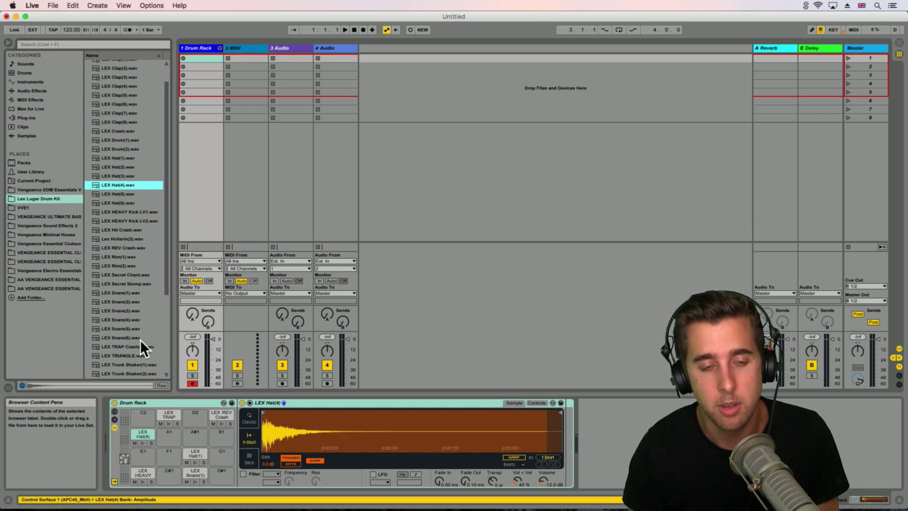
# - Audition the LEX Clap samples and put LEX Clap(1) on pad C#1 of the Drum Rack
pyautogui.scroll(2, 134, 192)
pyautogui.click(124, 126)
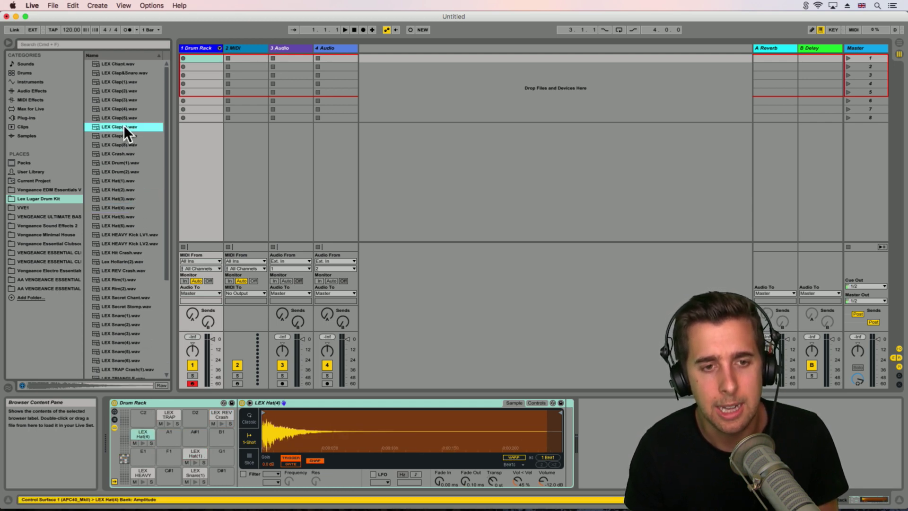
pyautogui.click(123, 117)
pyautogui.click(123, 108)
pyautogui.click(123, 100)
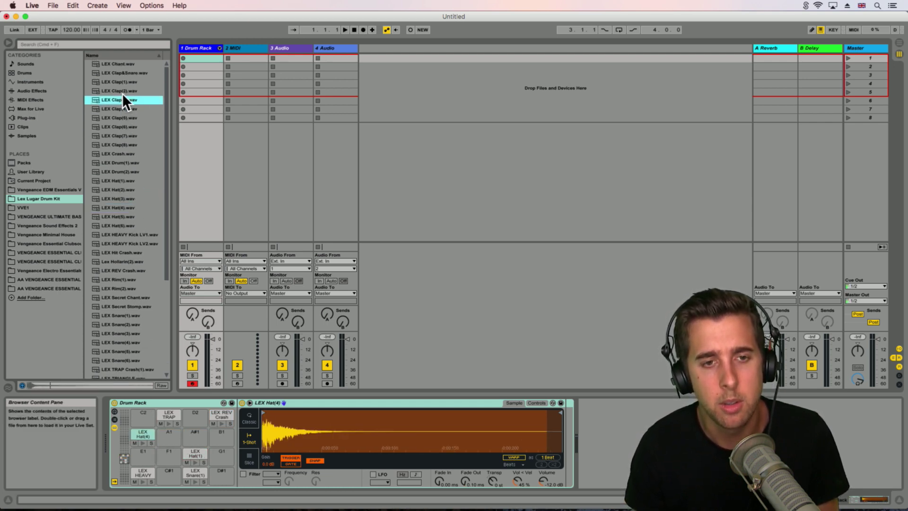
pyautogui.click(122, 91)
pyautogui.click(121, 81)
pyautogui.click(117, 89)
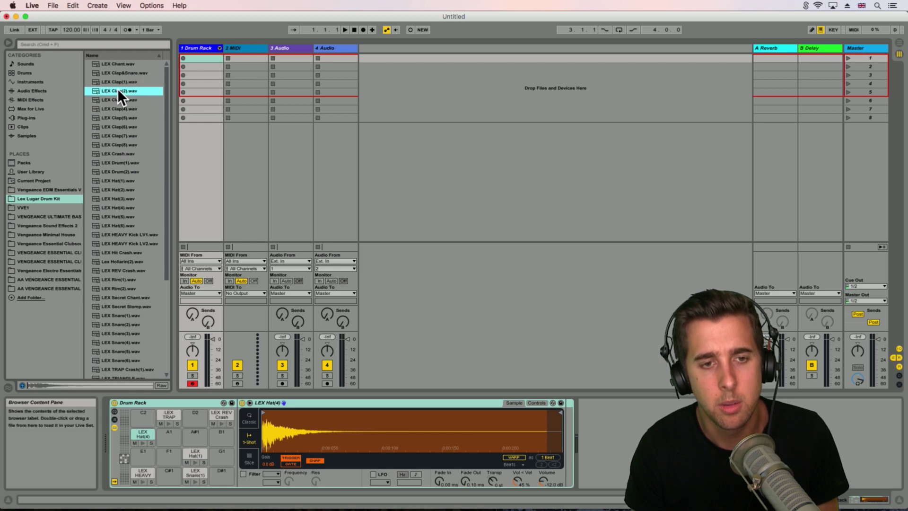
pyautogui.click(114, 79)
pyautogui.moveTo(111, 78); pyautogui.dragTo(172, 469)
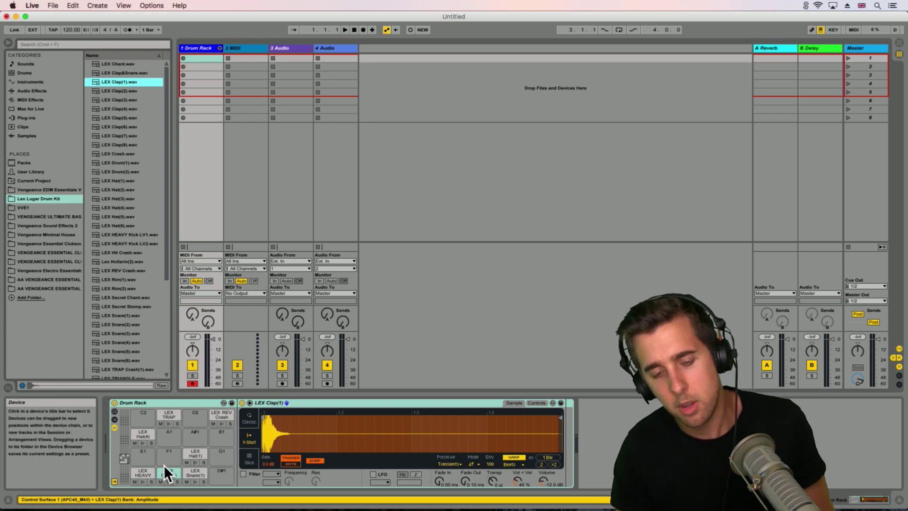
# - Create a MIDI clip in the Drum Rack track's first slot, enlarge the note editor and enable Draw Mode
pyautogui.doubleClick(195, 59)
pyautogui.moveTo(383, 390); pyautogui.dragTo(330, 165)
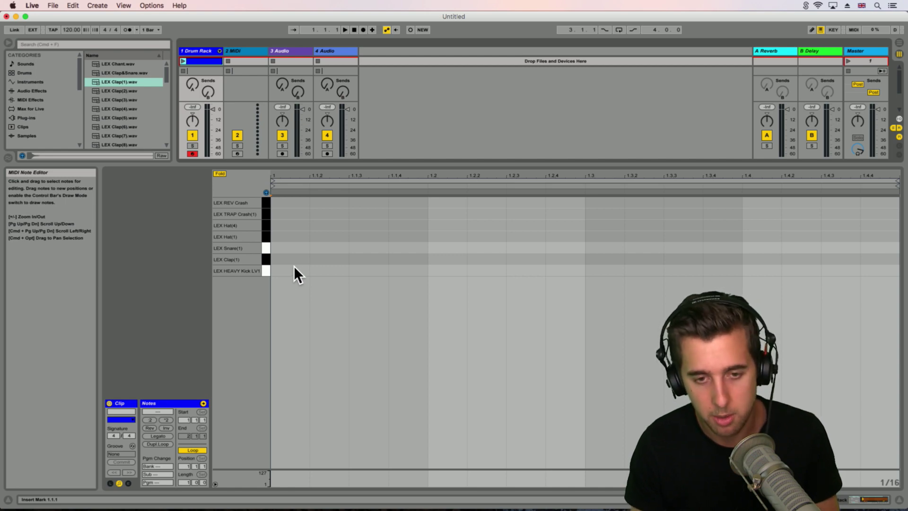
pyautogui.press('b')
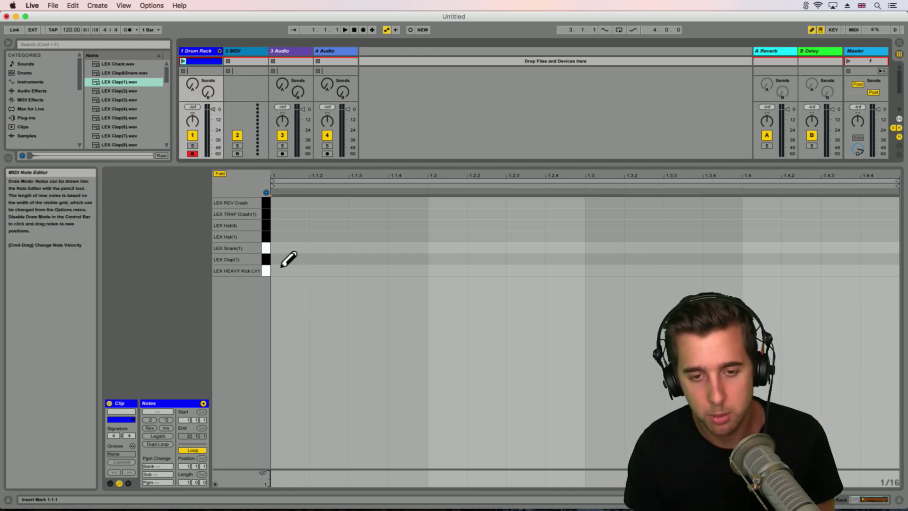
# - Draw LEX HEAVY Kick LV1 notes at 1.1, 1.2, 1.3.3, 1.4 and 1.4.3 on the 1/16 grid
pyautogui.click(283, 270)
pyautogui.click(370, 270)
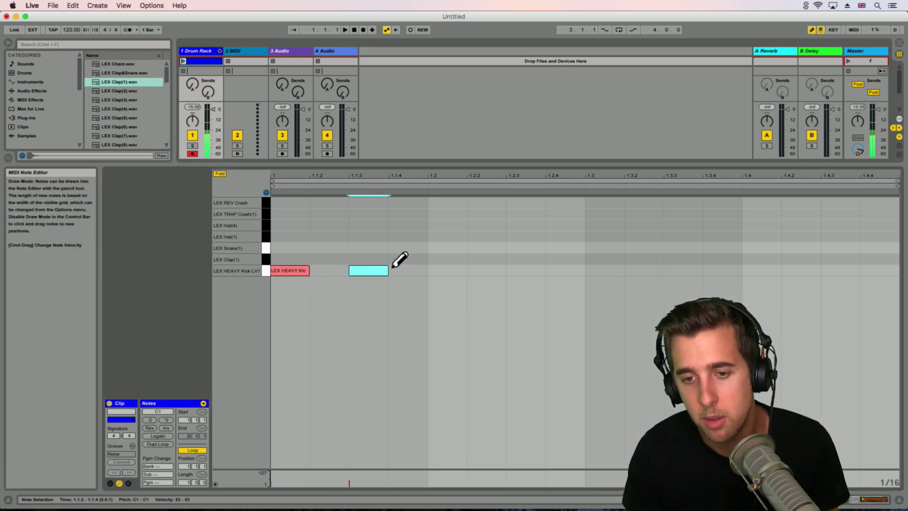
pyautogui.click(387, 270)
pyautogui.click(434, 270)
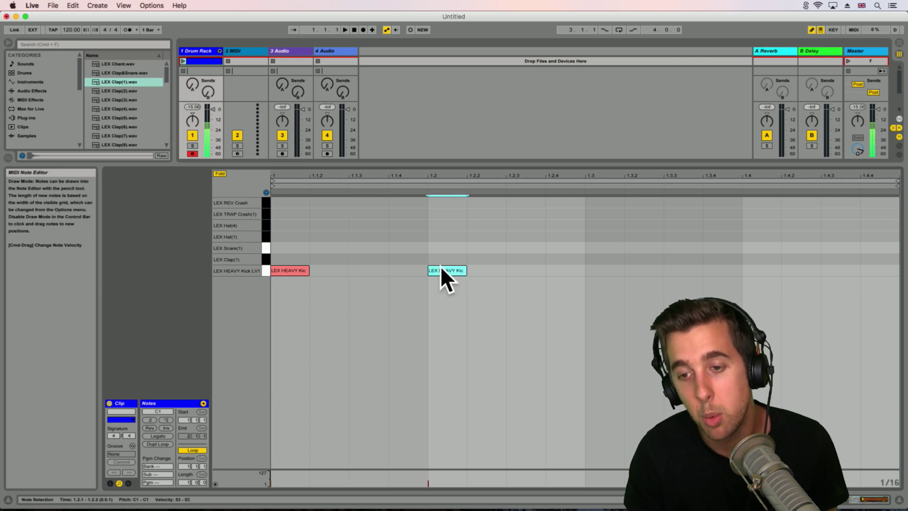
pyautogui.click(683, 270)
pyautogui.click(840, 270)
pyautogui.click(776, 270)
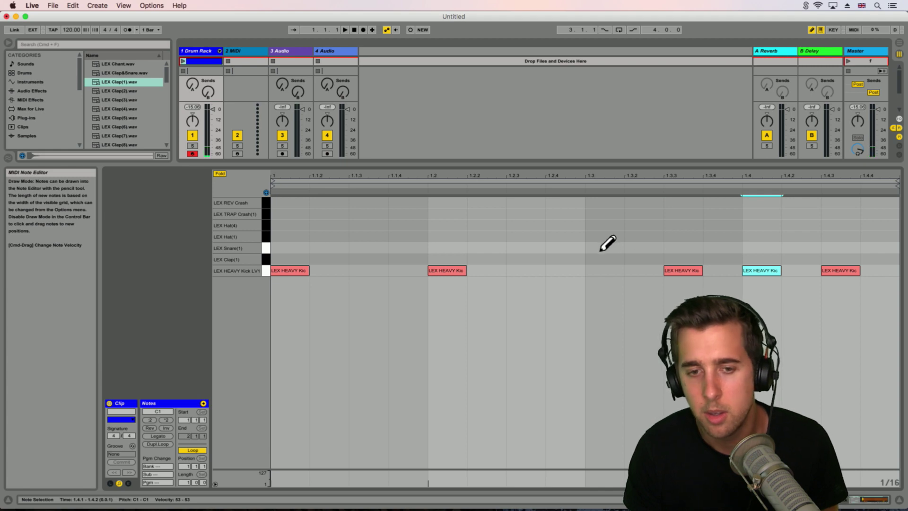
# - Add a LEX Snare(1) note at 1.3 and a LEX Hat(4) note spanning 1.1 to 1.2
pyautogui.click(602, 248)
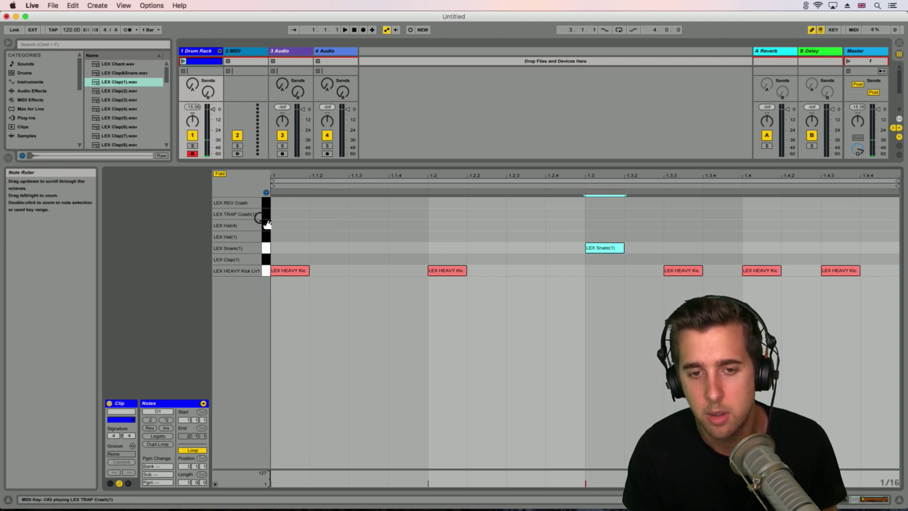
pyautogui.click(284, 225)
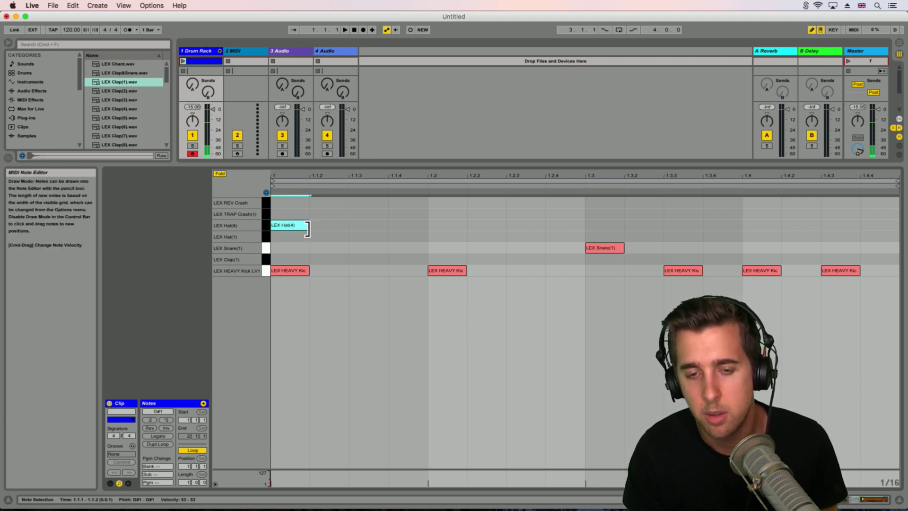
pyautogui.moveTo(308, 229); pyautogui.dragTo(424, 235)
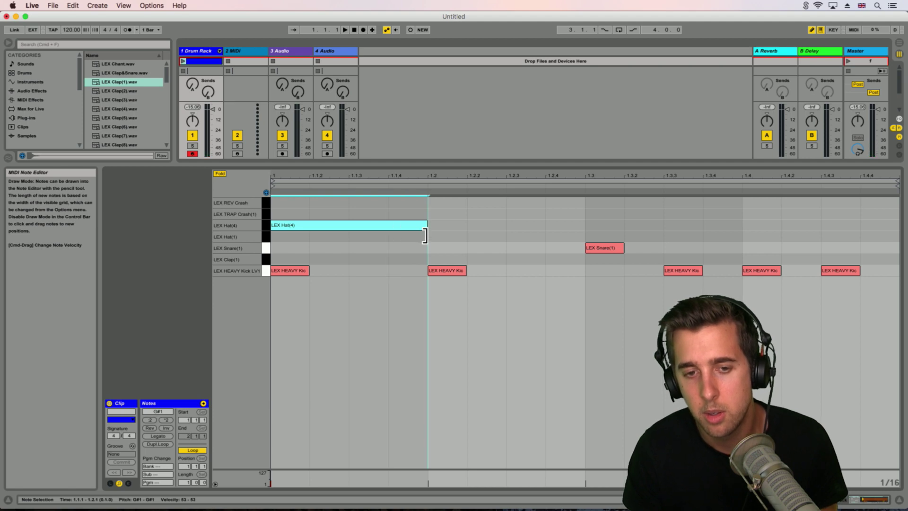
# - Play the drum clip and extend its loop to two bars
pyautogui.press('space')
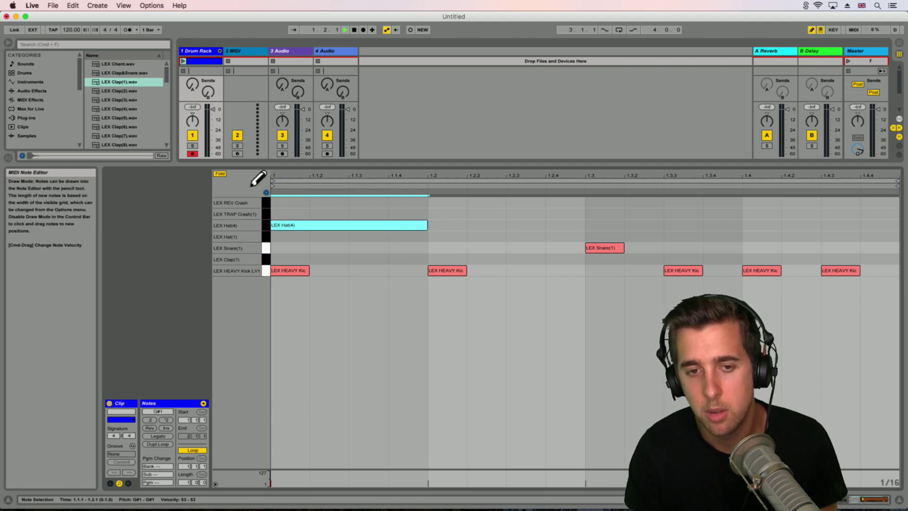
pyautogui.click(184, 61)
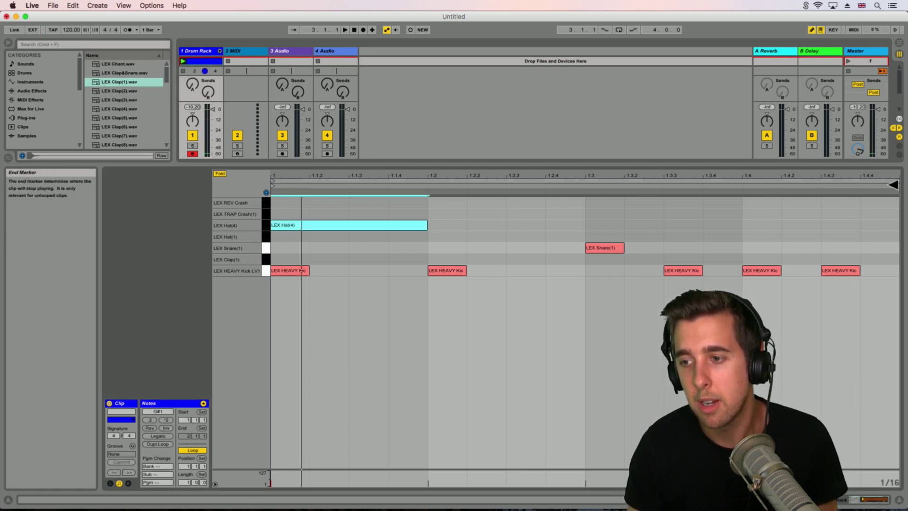
pyautogui.moveTo(898, 194); pyautogui.dragTo(747, 224)
pyautogui.moveTo(615, 174); pyautogui.dragTo(773, 173)
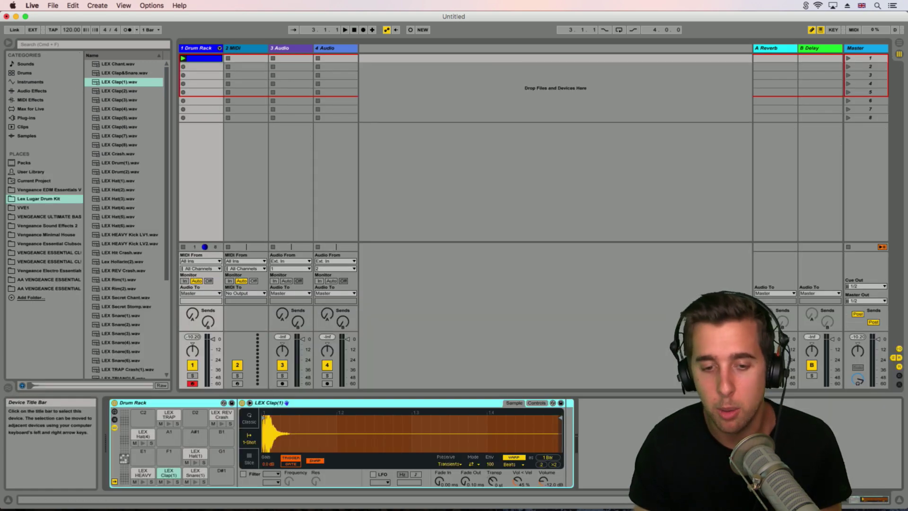
# - Put further copies of LEX Hat(4) on pads A1 and A#1 of the Drum Rack
pyautogui.click(143, 443)
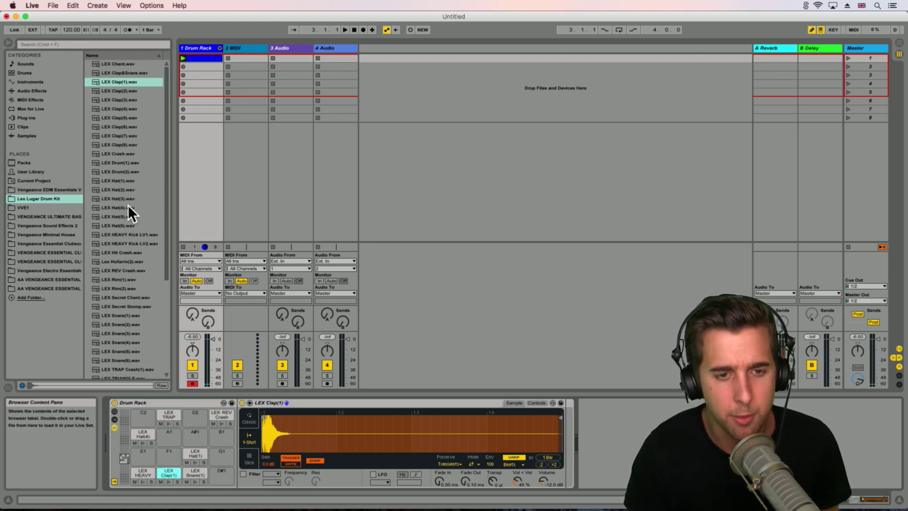
pyautogui.moveTo(119, 208); pyautogui.dragTo(197, 430)
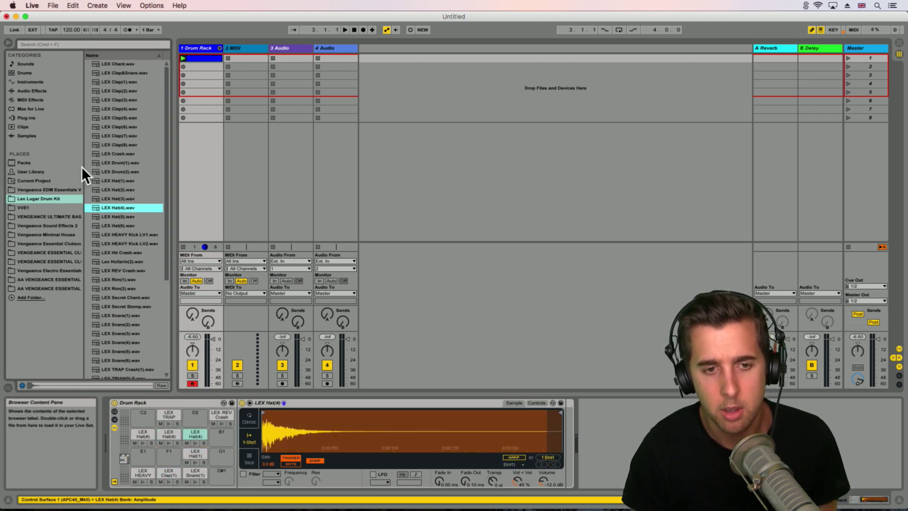
# - Put another copy of LEX Hat(4) on pad B1 and add an Arpeggiator with rate 1/12 to the A1 hat pad
pyautogui.moveTo(119, 206); pyautogui.dragTo(219, 433)
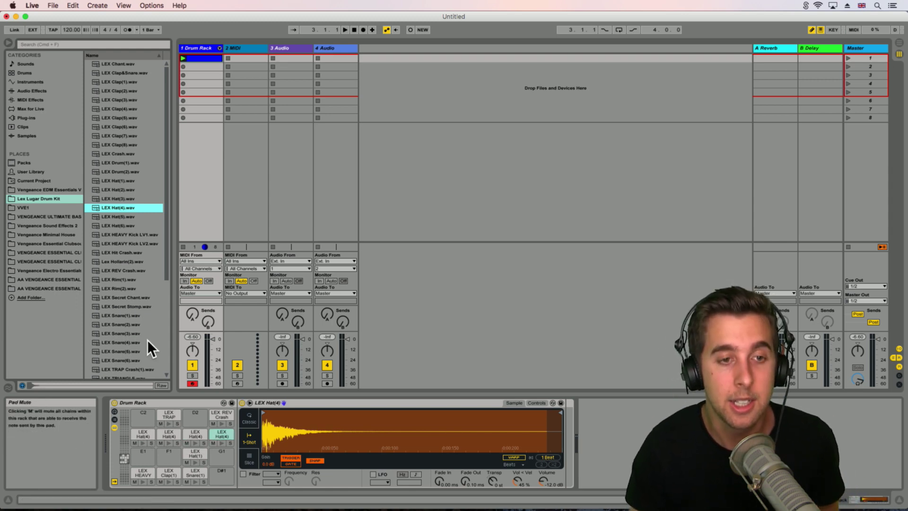
pyautogui.click(27, 81)
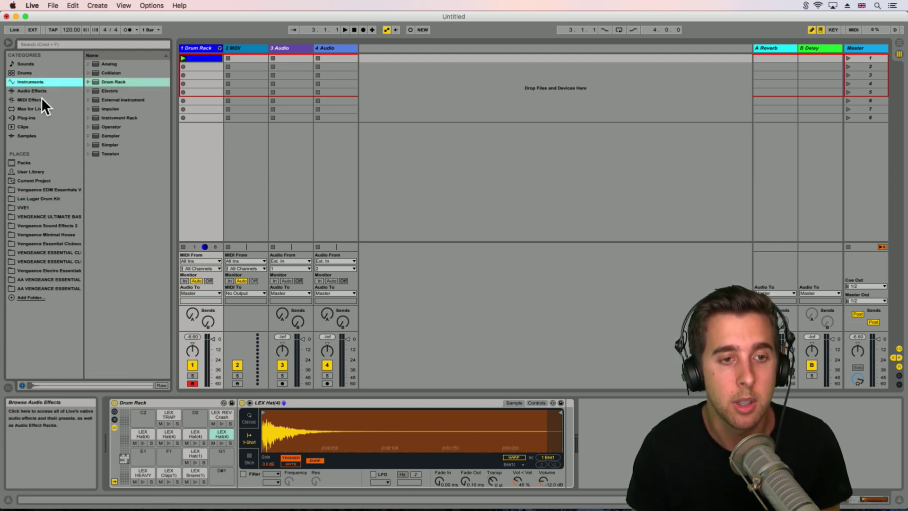
pyautogui.click(37, 98)
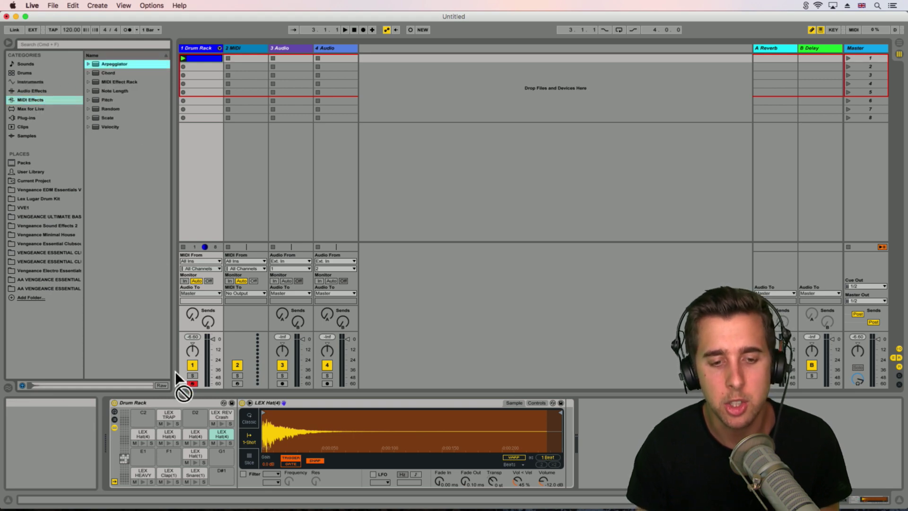
pyautogui.click(166, 430)
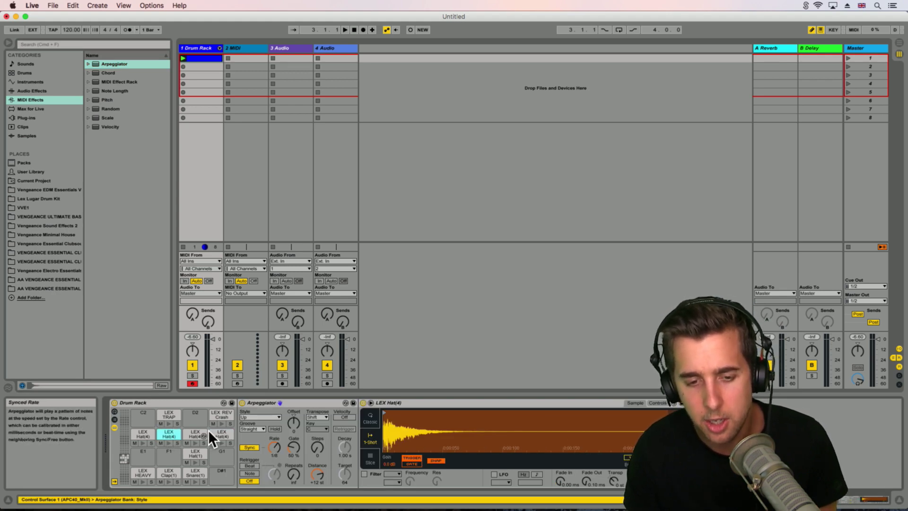
pyautogui.click(275, 446)
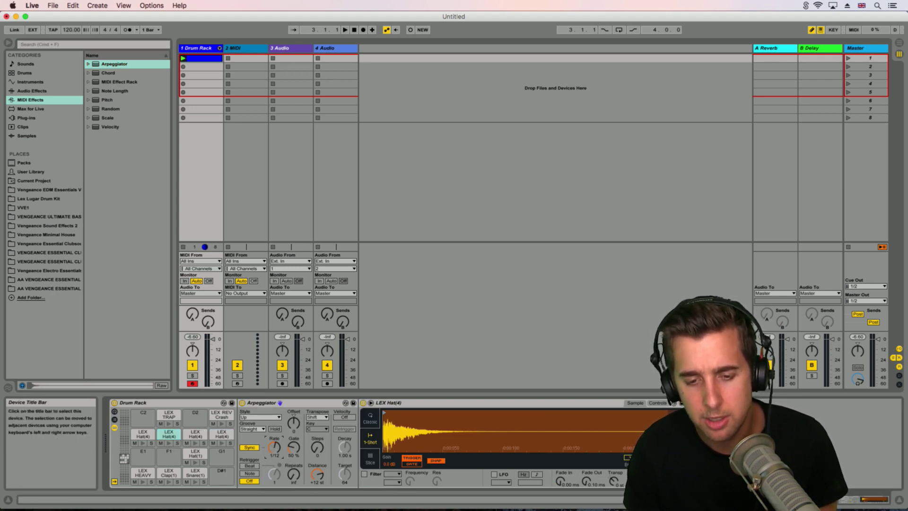
# - Add Arpeggiators to the A#1 and B1 hat pads and set the A#1 Arpeggiator's rate to 1/24
pyautogui.click(188, 430)
pyautogui.moveTo(114, 64); pyautogui.dragTo(189, 434)
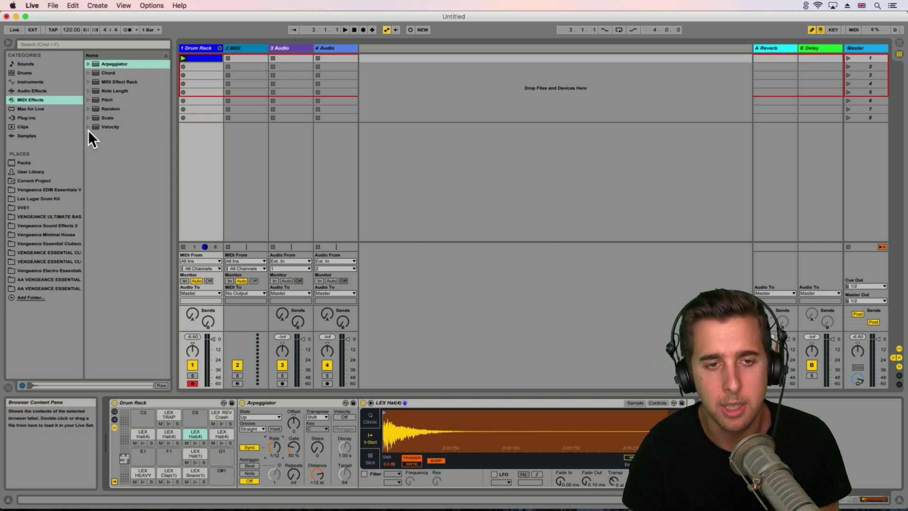
pyautogui.moveTo(106, 62); pyautogui.dragTo(224, 428)
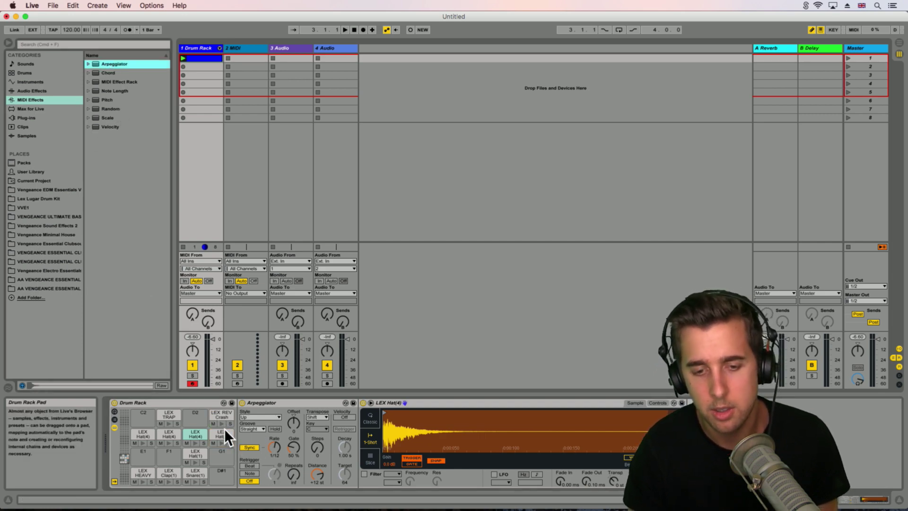
pyautogui.moveTo(274, 448); pyautogui.dragTo(275, 458)
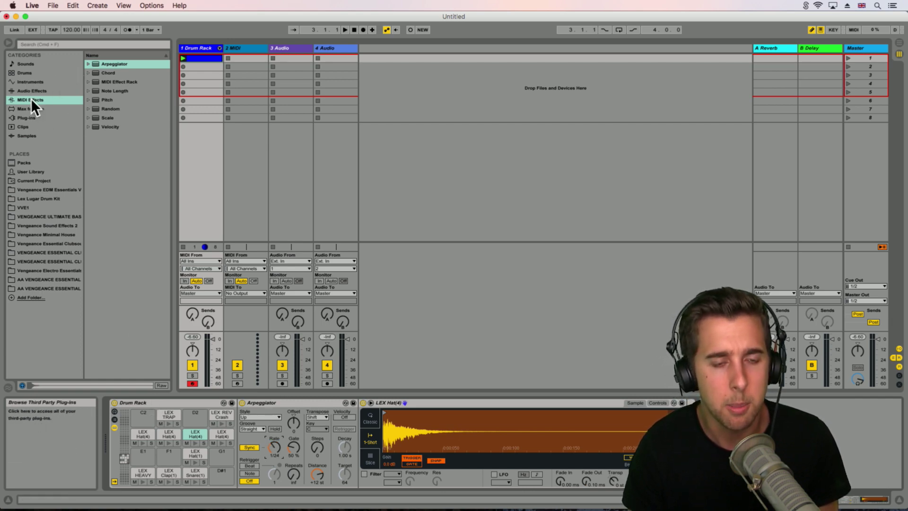
# - Put LEX Hat(4) from the Lex Lugar Drum Kit on pad C2 and add an Arpeggiator with rate 1/48 to it
pyautogui.click(44, 198)
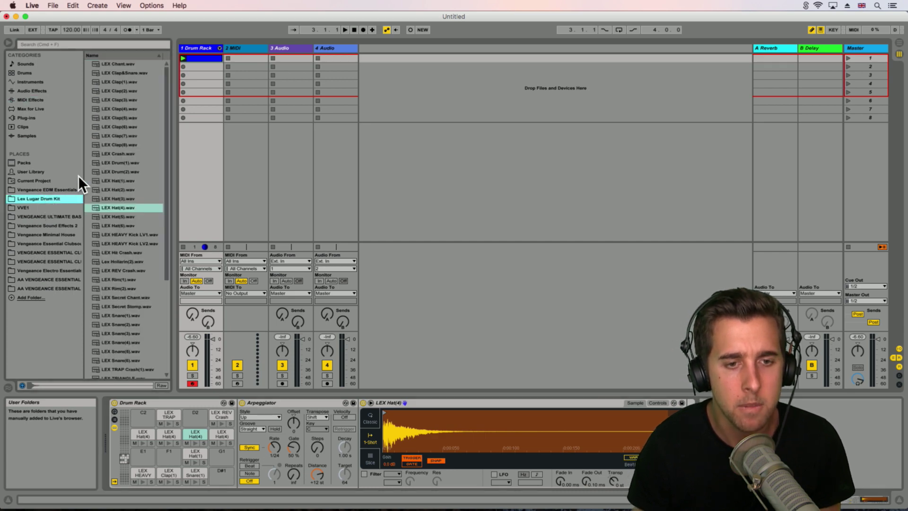
pyautogui.moveTo(117, 207); pyautogui.dragTo(145, 416)
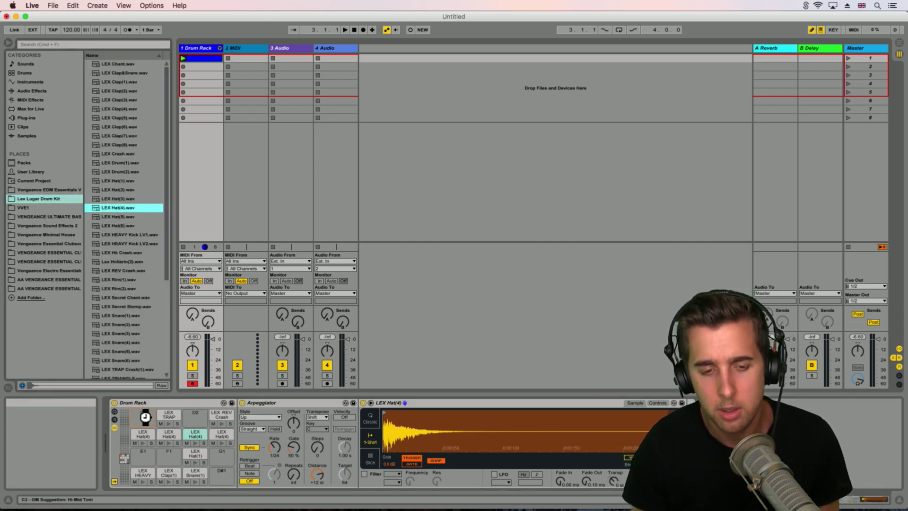
pyautogui.click(32, 100)
pyautogui.moveTo(119, 64); pyautogui.dragTo(143, 412)
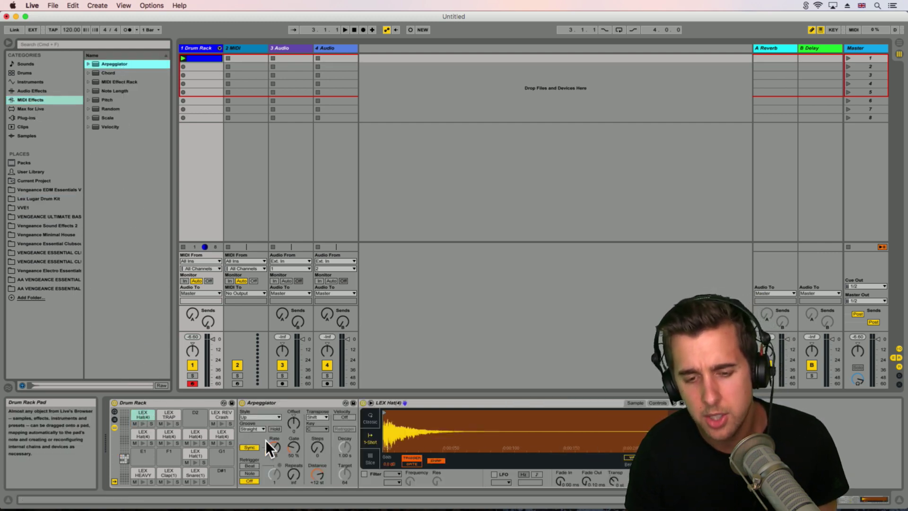
pyautogui.moveTo(273, 446); pyautogui.dragTo(273, 428)
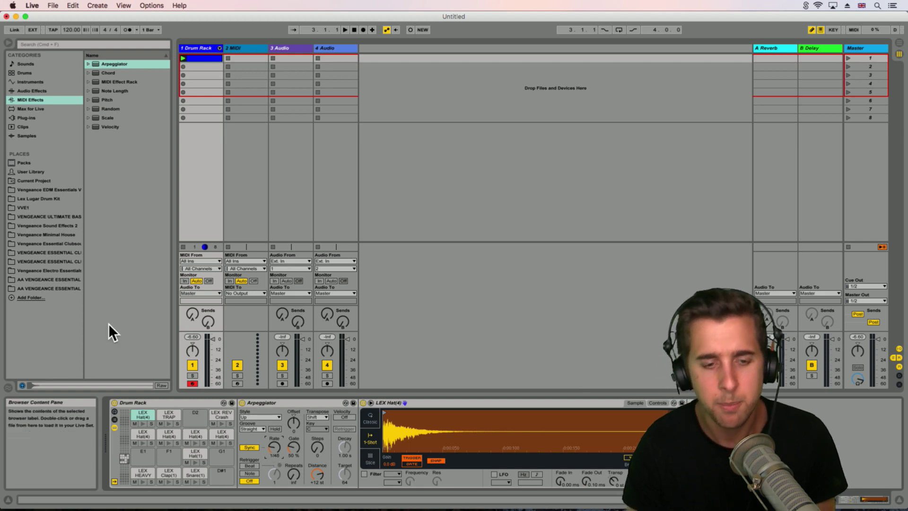
# - Shorten the G#1 hat note at 1.1 to one sixteenth and draw an A1 hat note at 1.1.2 in the drum clip
pyautogui.click(141, 431)
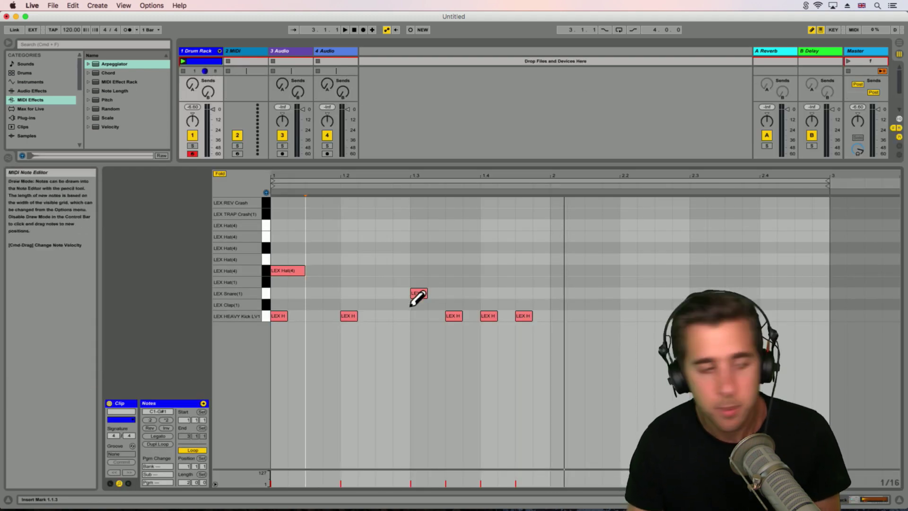
pyautogui.click(286, 270)
pyautogui.click(284, 271)
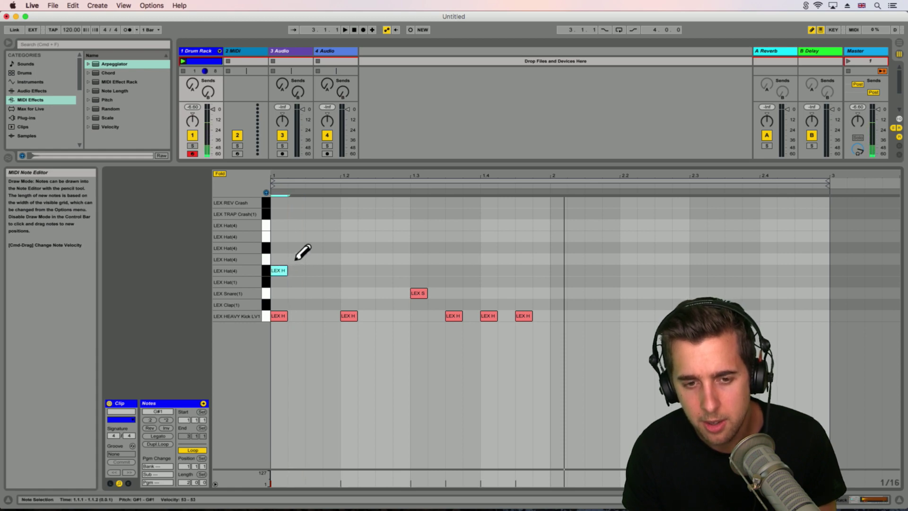
pyautogui.moveTo(296, 259)
pyautogui.mouseDown()
pyautogui.moveTo(331, 259)
pyautogui.moveTo(296, 258)
pyautogui.mouseUp()
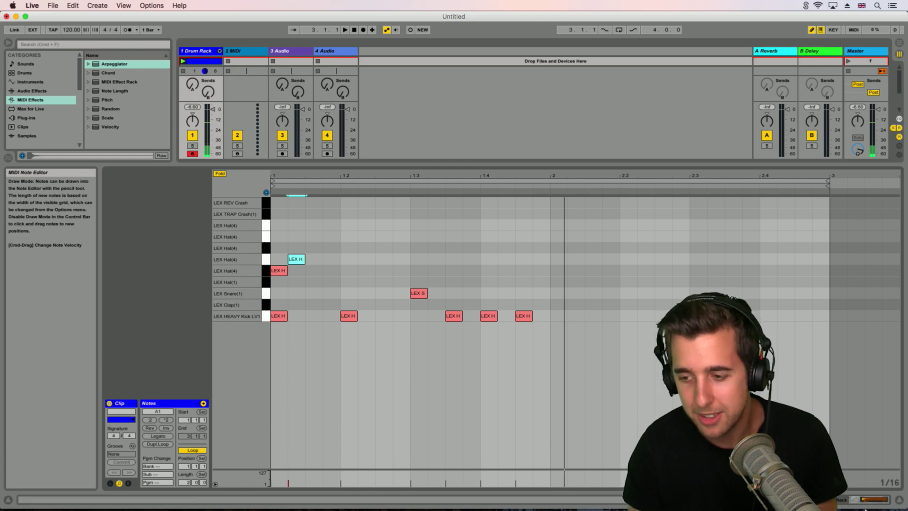
# - Return to the Drum Rack and audition the LEX Hat(4) pads from G#1 to C2 to compare their roll speeds
pyautogui.hotkey('shift', 'Tab')
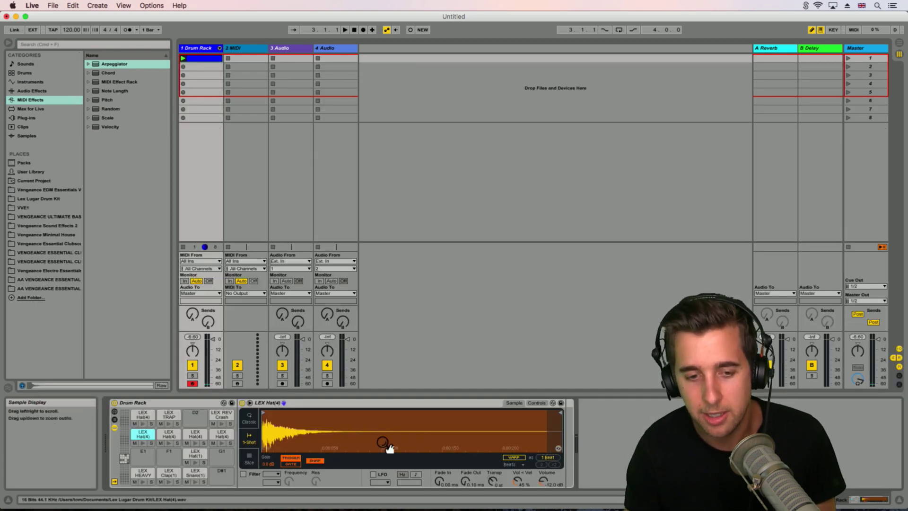
pyautogui.click(143, 443)
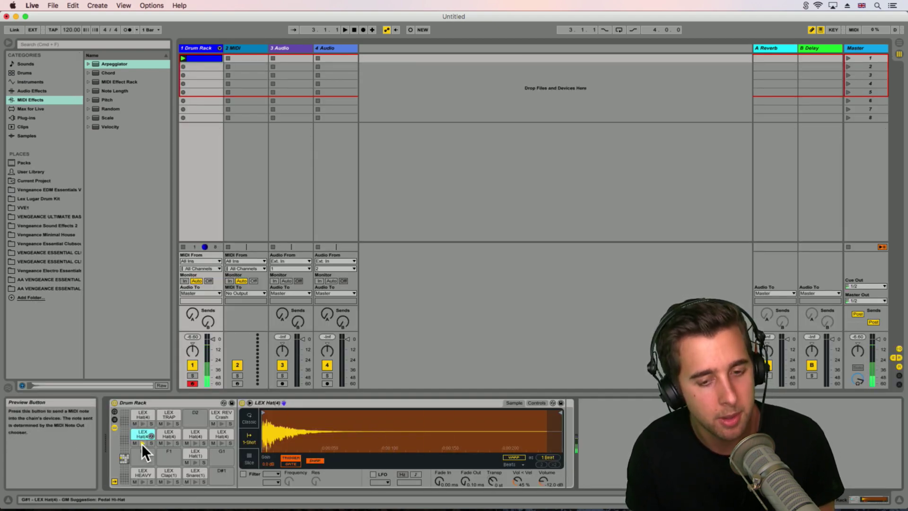
pyautogui.click(168, 443)
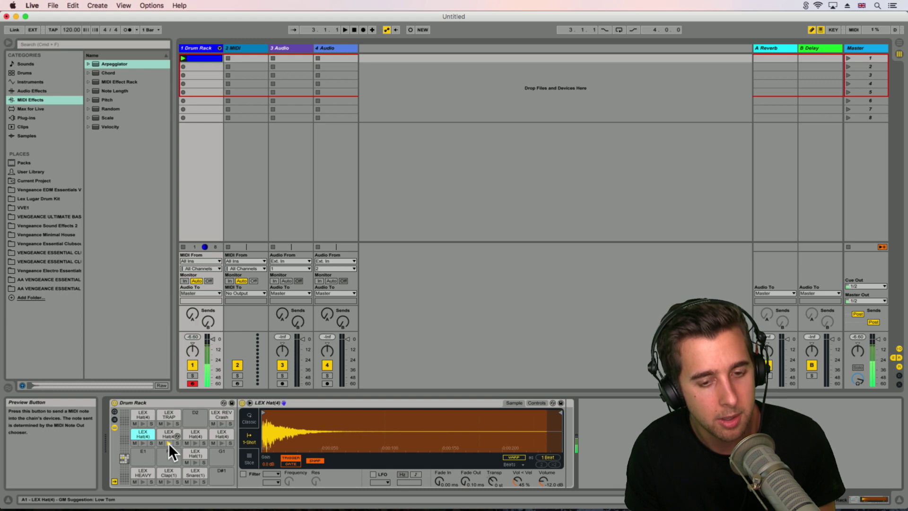
pyautogui.click(195, 443)
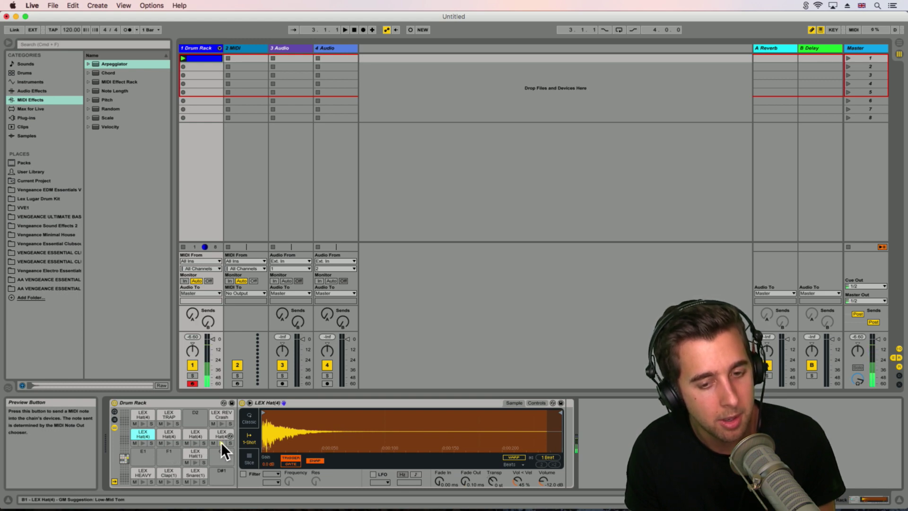
pyautogui.click(221, 442)
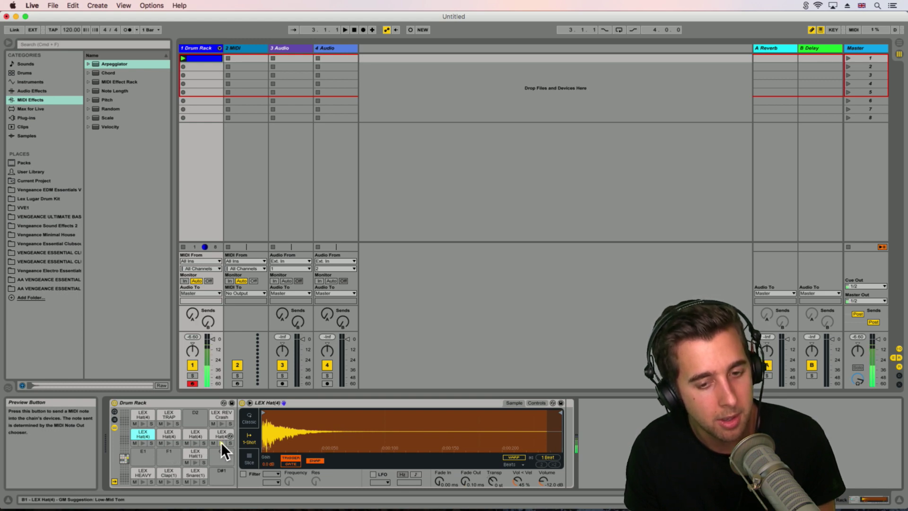
pyautogui.click(142, 423)
pyautogui.click(193, 442)
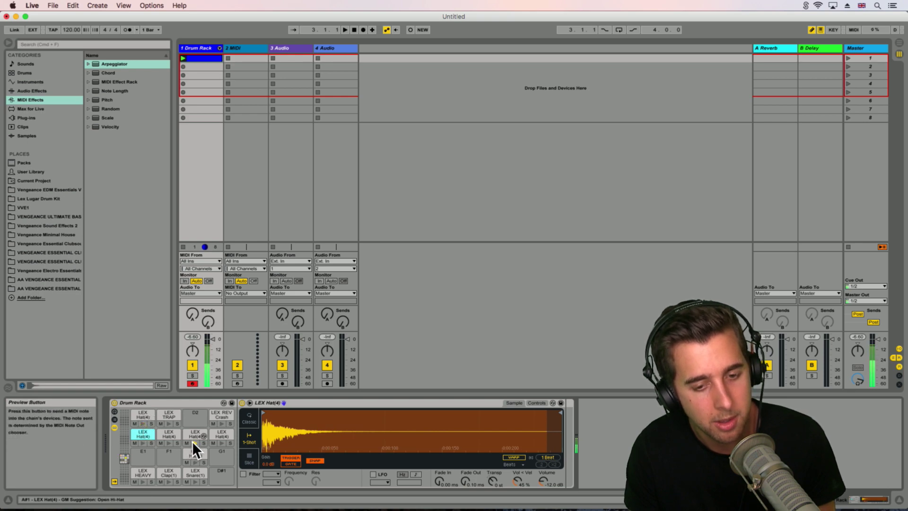
pyautogui.click(166, 443)
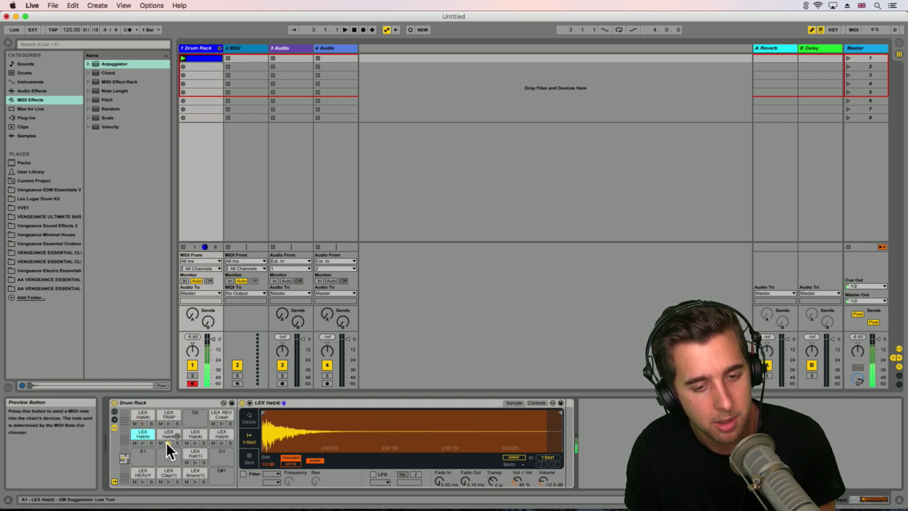
# - Set the B1 hat pad's Arpeggiator rate to 1/48 and preview the pad
pyautogui.click(219, 428)
pyautogui.press('Return')
pyautogui.click(274, 446)
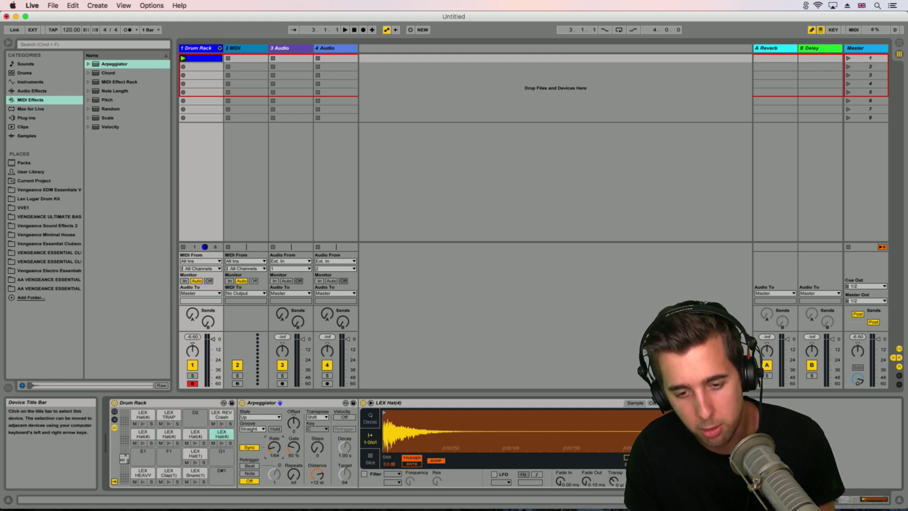
pyautogui.click(221, 443)
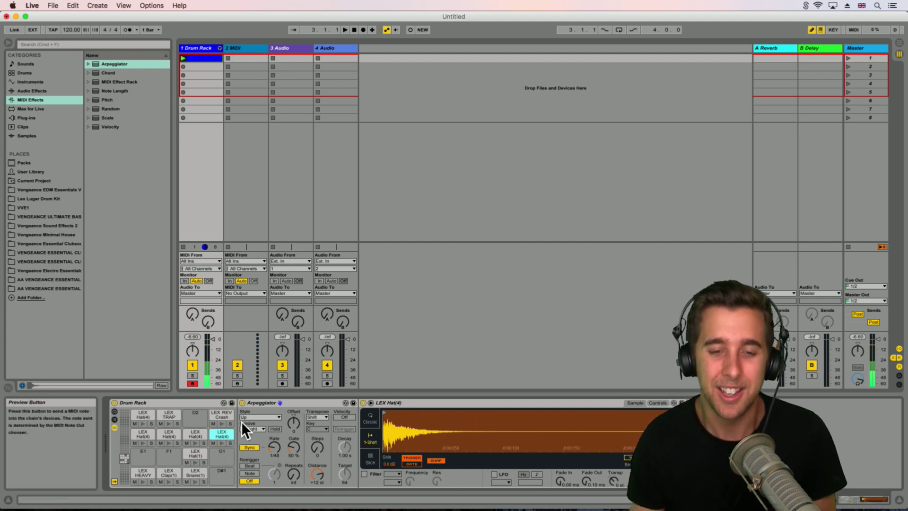
# - In the drum clip, make LEX Hat(4) notes on A1 from 1.1.2 to 1.2, A#1 from 1.2 to 1.3 and B1 from 1.3 to 1.4
pyautogui.doubleClick(200, 58)
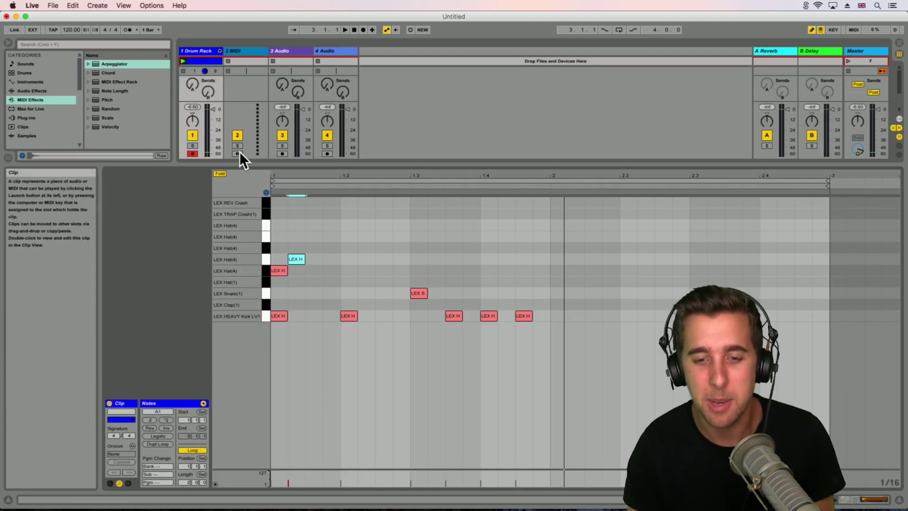
pyautogui.moveTo(303, 261); pyautogui.dragTo(486, 243)
pyautogui.click(298, 259)
pyautogui.click(298, 259)
pyautogui.click(350, 249)
pyautogui.click(417, 237)
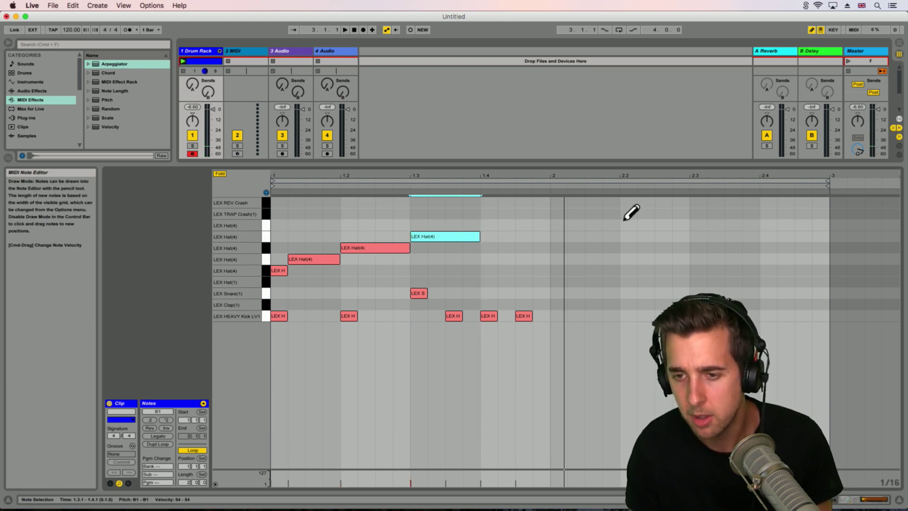
# - Draw a C2 hat note at 2.4 and a B1 hat note spanning 2.4.2 to 2.4.4
pyautogui.click(766, 225)
pyautogui.click(799, 225)
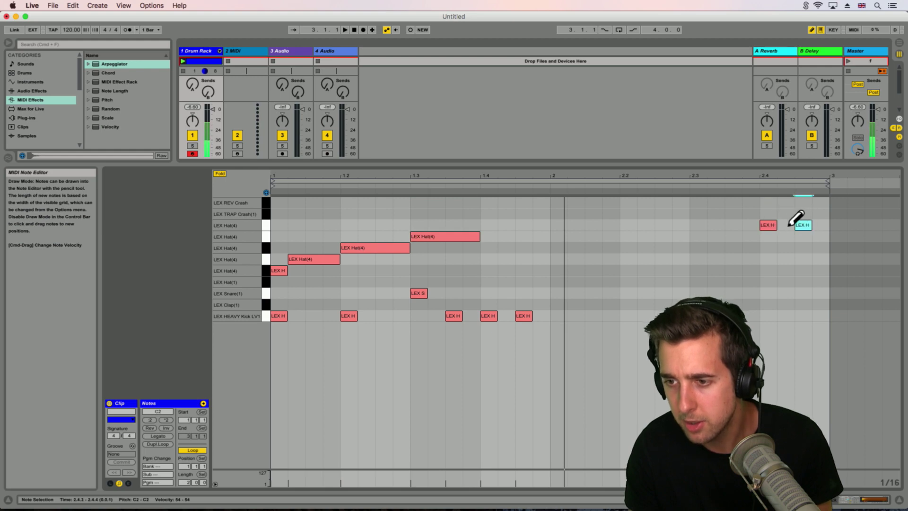
pyautogui.moveTo(807, 224)
pyautogui.mouseDown()
pyautogui.moveTo(795, 231)
pyautogui.moveTo(811, 239)
pyautogui.mouseUp()
pyautogui.click(819, 247)
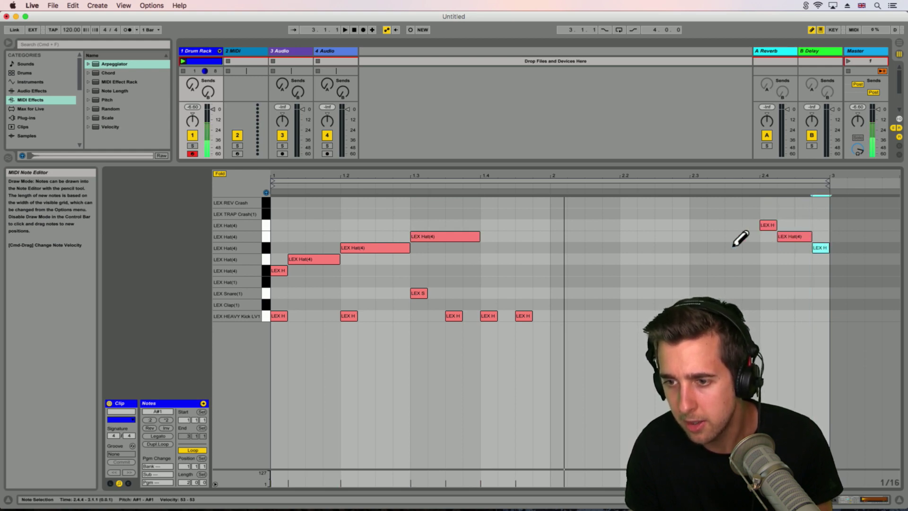
pyautogui.click(819, 248)
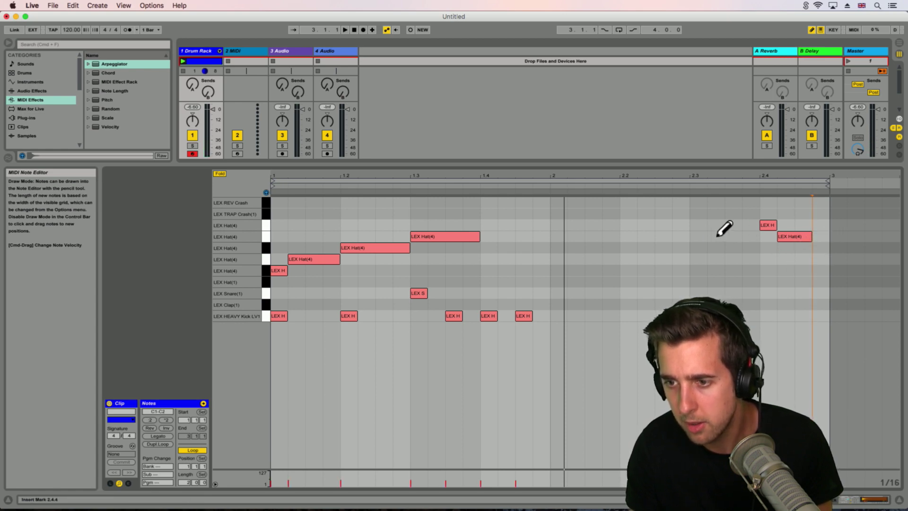
# - Draw an A1 hat note spanning 2.3.2 to 2.4
pyautogui.click(718, 236)
pyautogui.moveTo(721, 239)
pyautogui.mouseDown()
pyautogui.moveTo(756, 240)
pyautogui.moveTo(758, 259)
pyautogui.mouseUp()
pyautogui.click(734, 238)
pyautogui.click(714, 236)
pyautogui.click(714, 258)
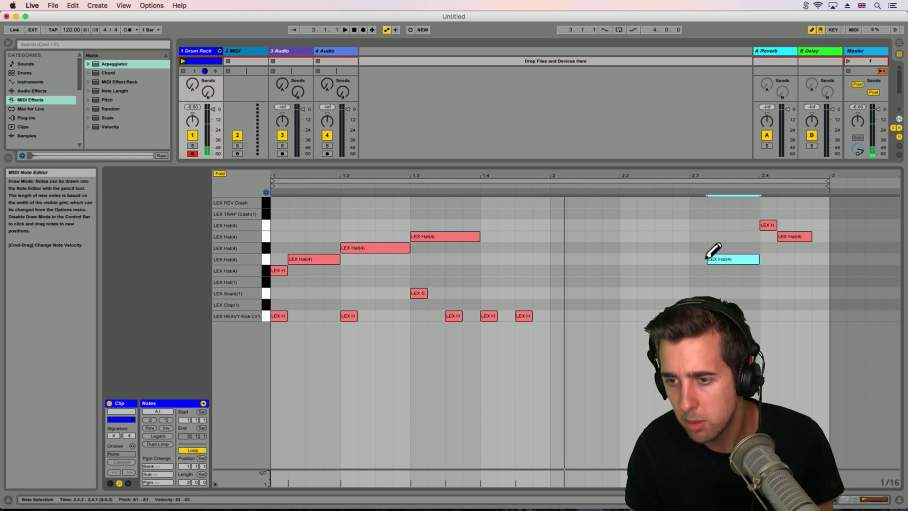
# - Draw sixteenth hat notes on B1 at 2.1, on A1 at 2.1.3 and on G#1 at 2.2 and 2.2.3
pyautogui.click(558, 236)
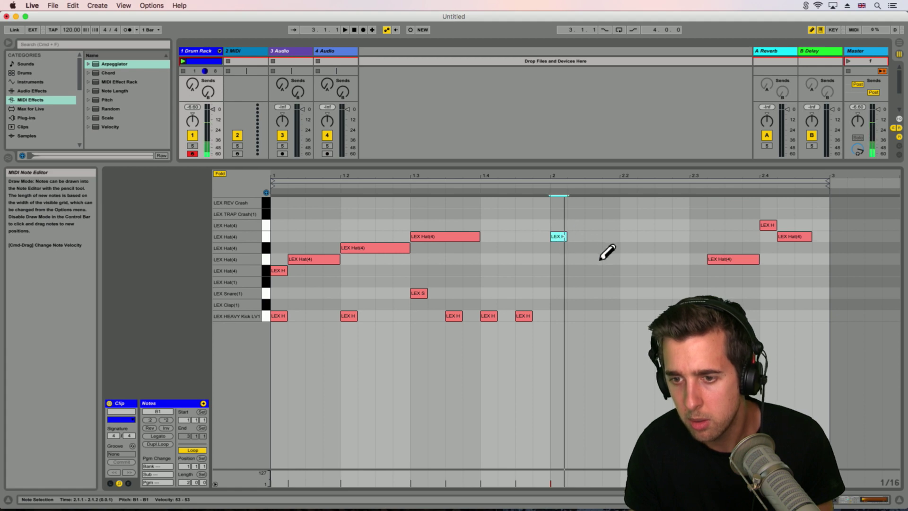
pyautogui.click(597, 259)
pyautogui.click(629, 271)
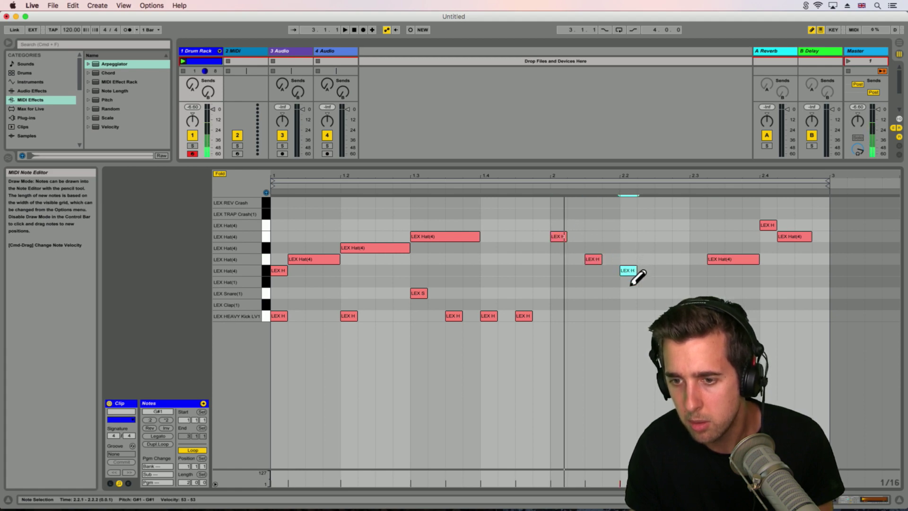
pyautogui.click(662, 271)
# - Shorten the B1 hat note at 1.3 to one sixteenth and add B1 sixteenth notes at 1.3.3, 1.4.2 and 2.3
pyautogui.click(448, 237)
pyautogui.click(417, 238)
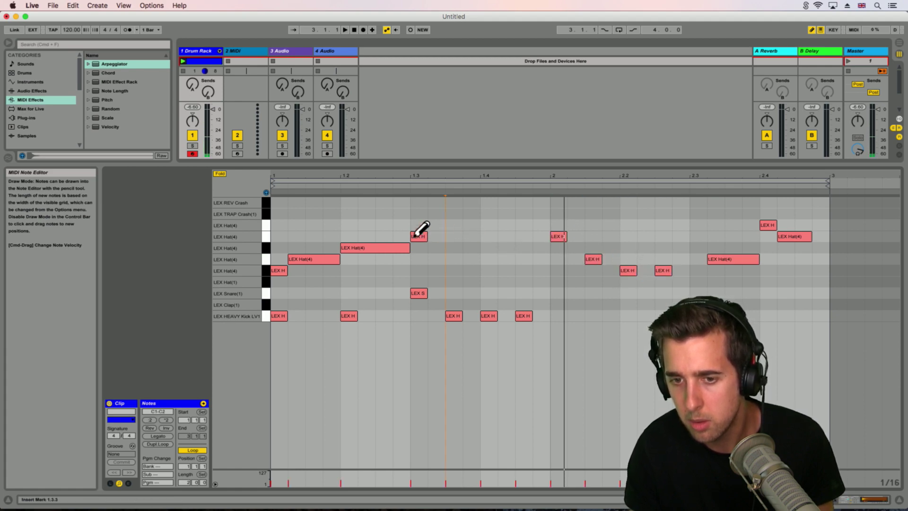
pyautogui.click(451, 237)
pyautogui.click(505, 236)
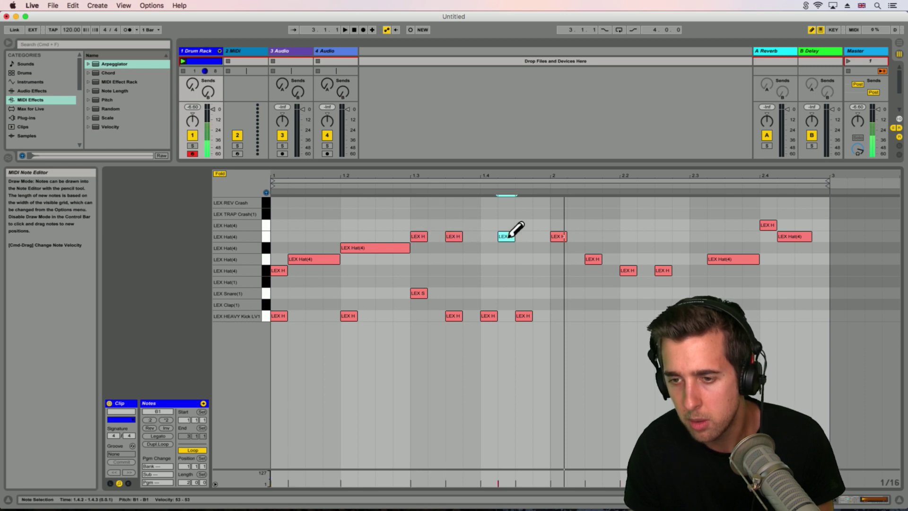
pyautogui.click(698, 236)
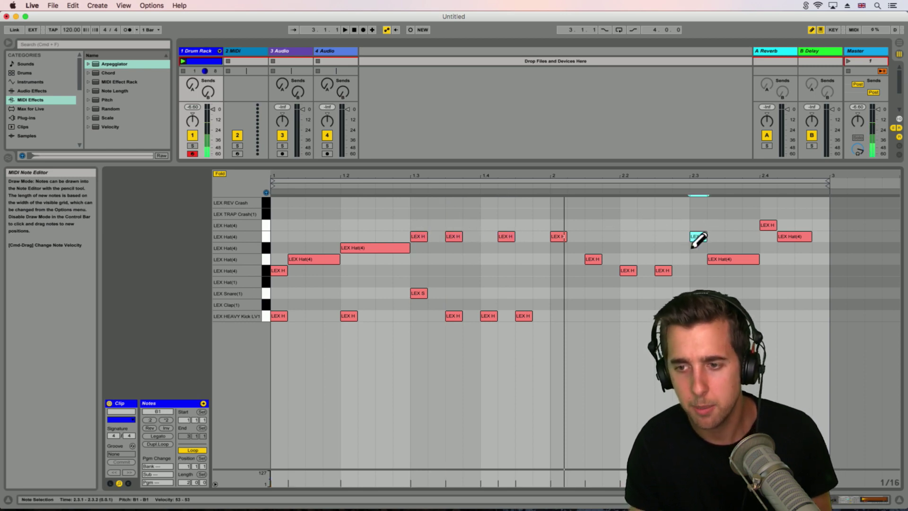
# - Audition the pattern and replace the B1 hat at 1.4.2 with G#1 sixteenth hats at 1.4.2 and 1.4.4
pyautogui.click(181, 60)
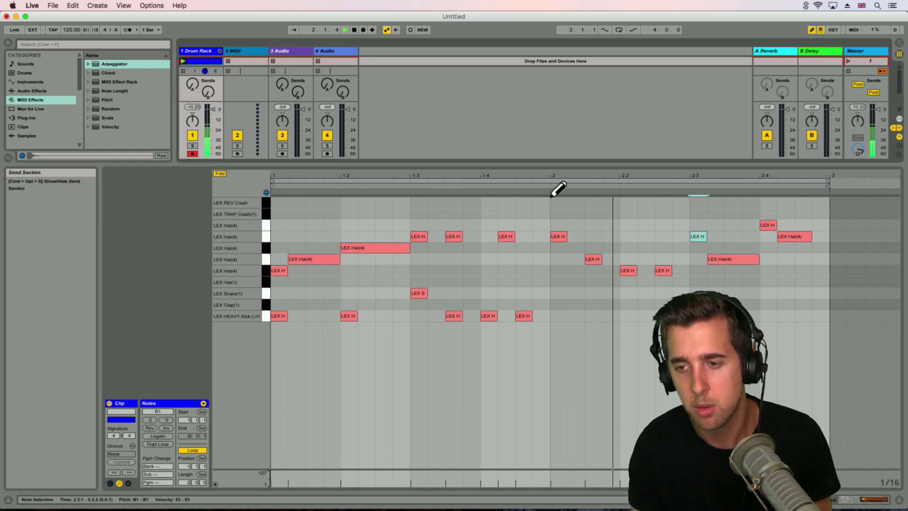
pyautogui.press('space')
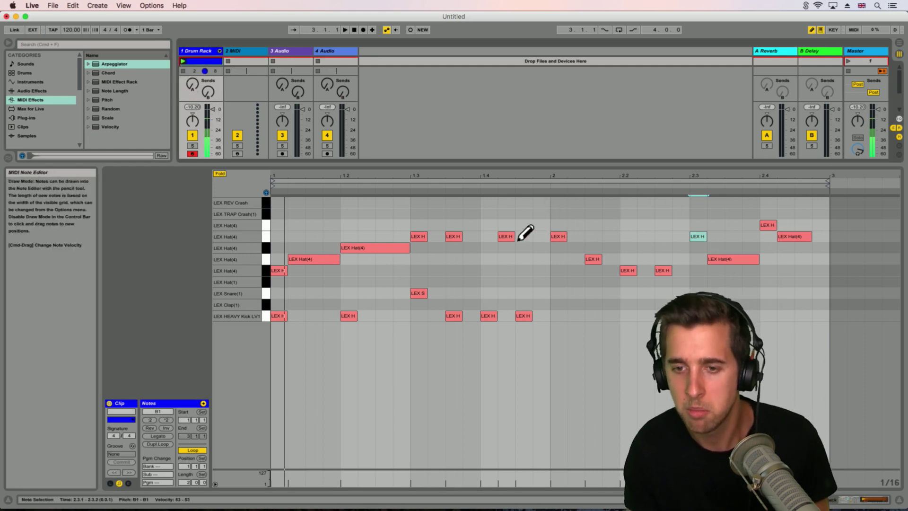
pyautogui.click(508, 236)
pyautogui.click(509, 259)
pyautogui.click(511, 259)
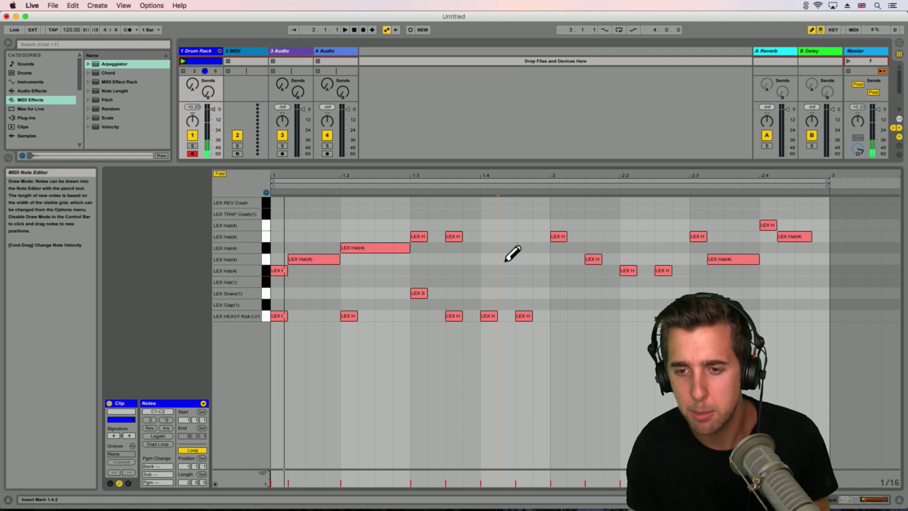
pyautogui.click(509, 268)
pyautogui.click(539, 269)
# - Place B1 sixteenth hats at 2.1 and 2.1.4, and draw kicks at 2.1, 2.2.3 and 2.4
pyautogui.moveTo(561, 234); pyautogui.dragTo(611, 234)
pyautogui.click(557, 234)
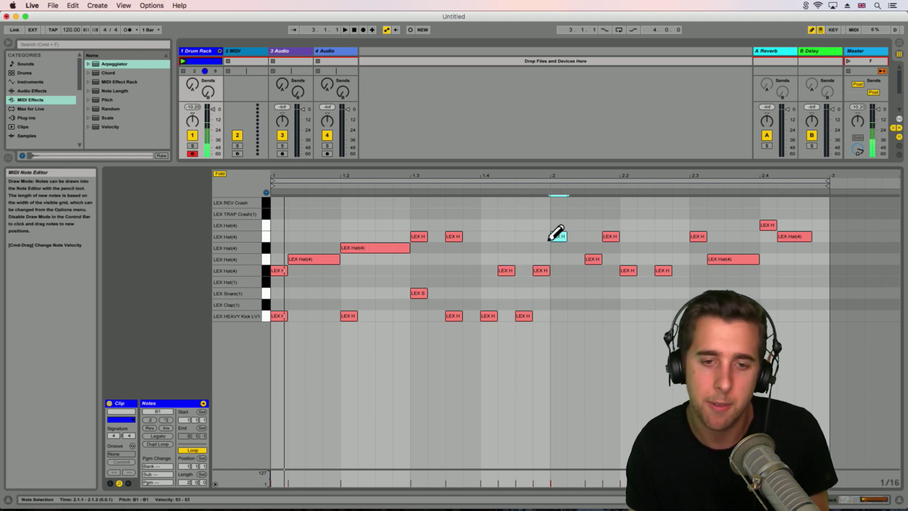
pyautogui.click(558, 315)
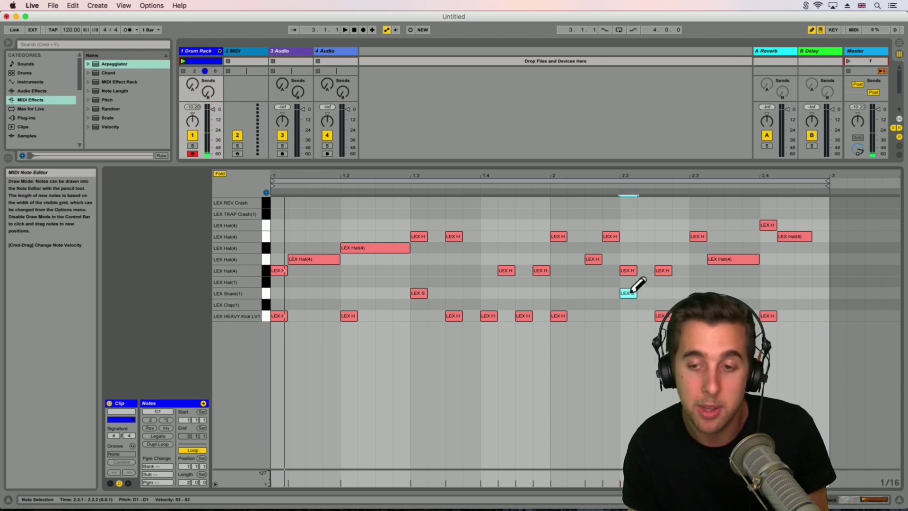
# - Move the second snare hit from 2.2 to 2.3 and layer claps with the snares at 1.3 and 2.3
pyautogui.click(634, 293)
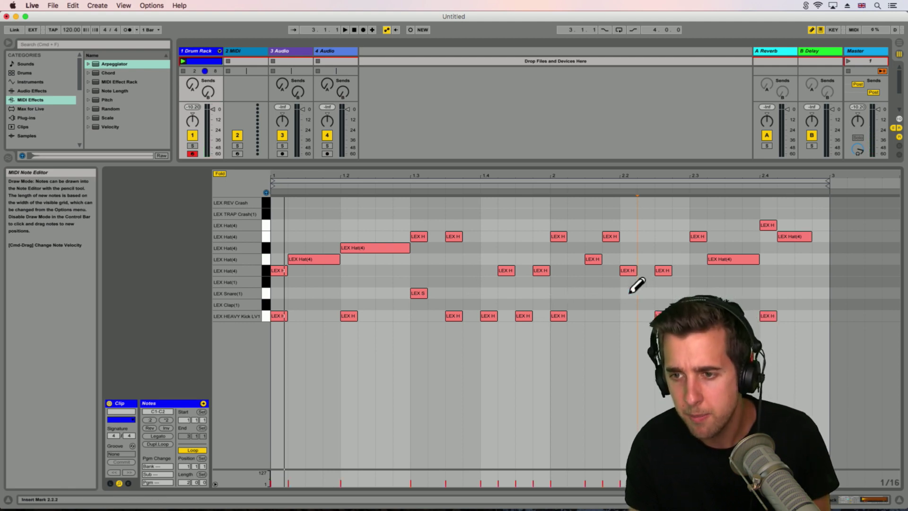
pyautogui.click(698, 292)
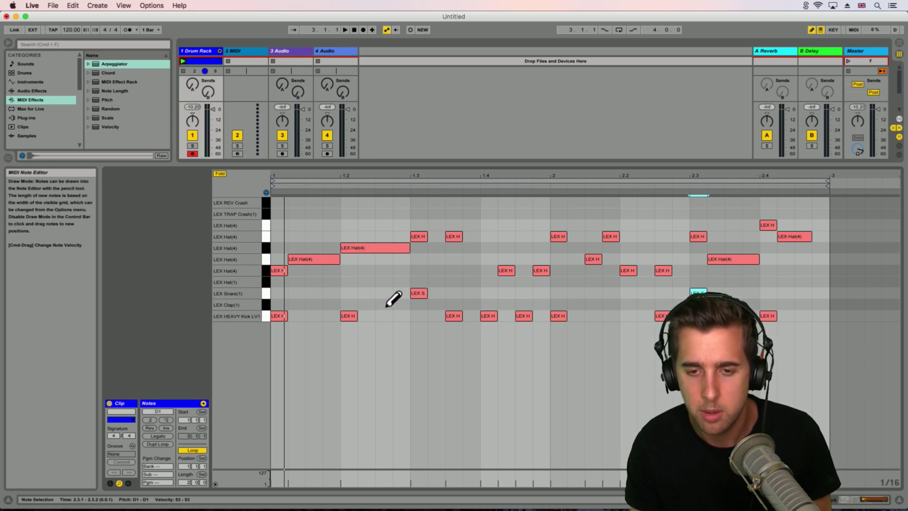
pyautogui.click(419, 304)
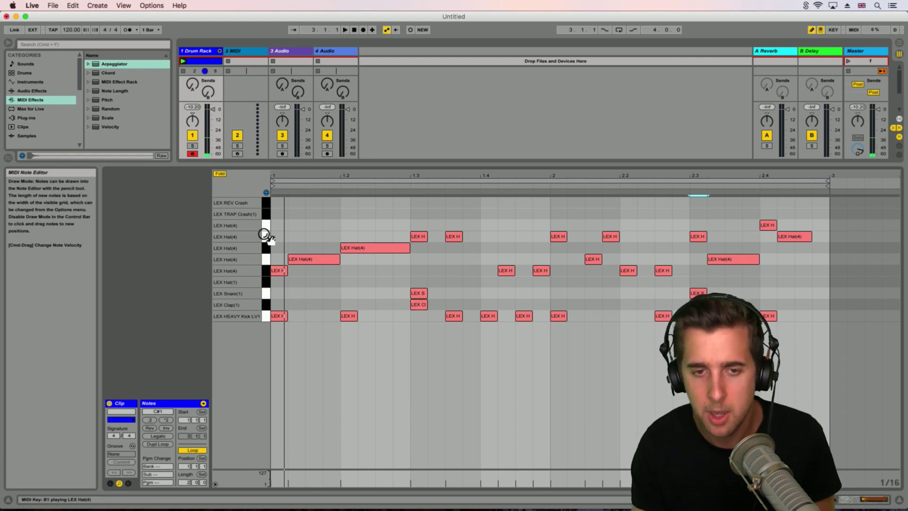
# - Start clip playback and move the kick from 1.2 to 1.2.3
pyautogui.click(183, 61)
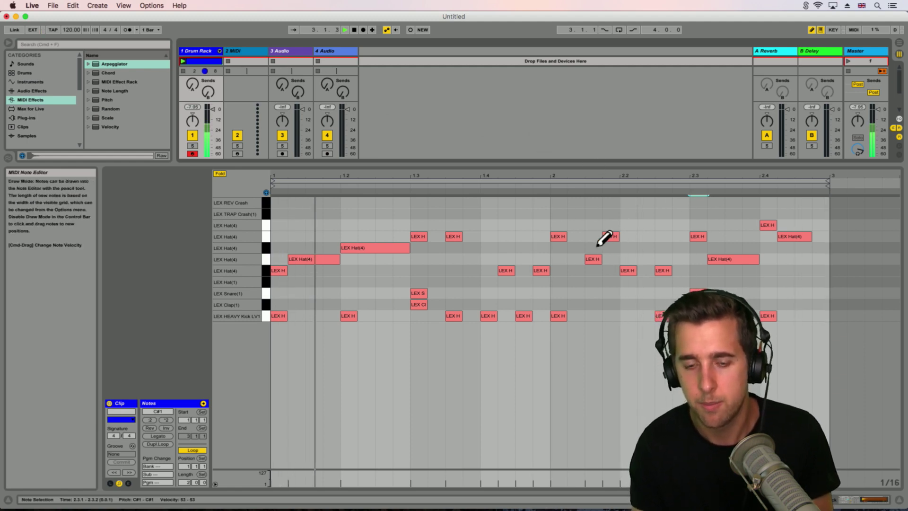
pyautogui.click(353, 314)
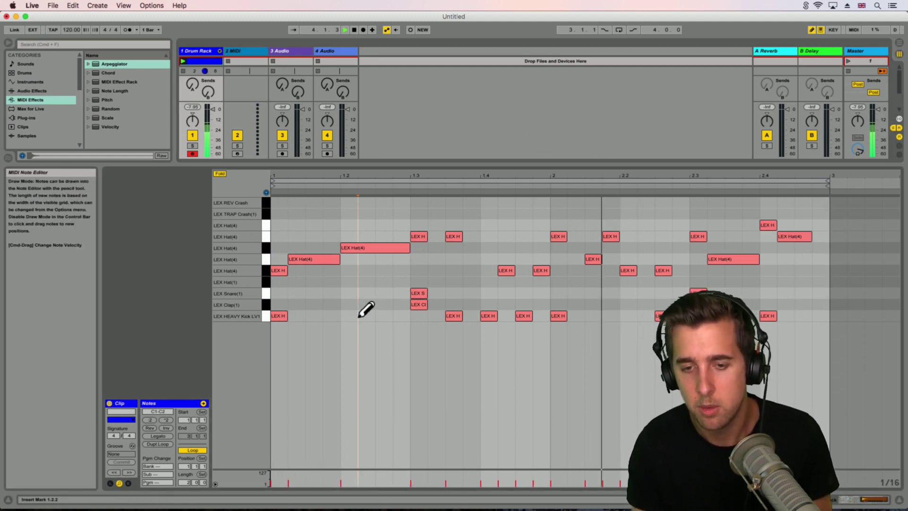
pyautogui.click(378, 315)
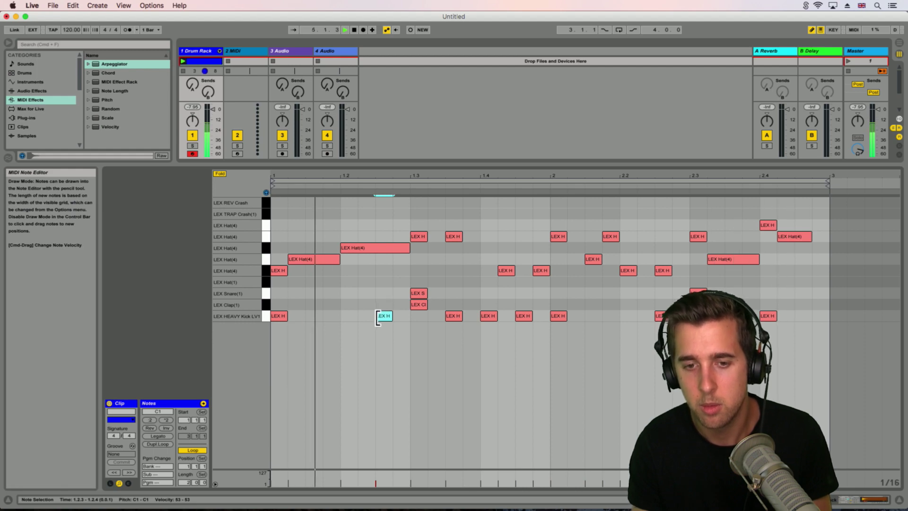
# - Remove the long A#1 hat at 1.2, shorten the A1 hat at 1.1.2 to one sixteenth, and draw F#1 hats at 1.1.3, 1.2.2 and 1.2.4
pyautogui.click(369, 247)
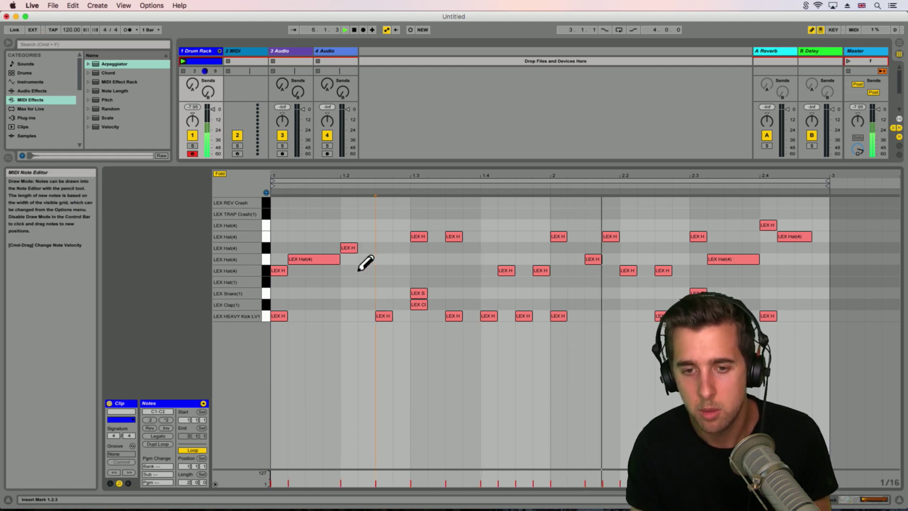
pyautogui.moveTo(369, 280); pyautogui.dragTo(401, 279)
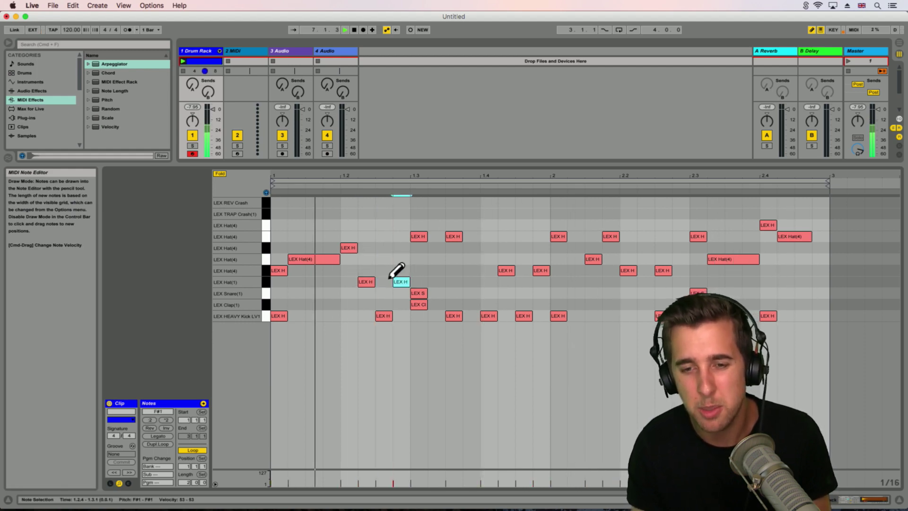
pyautogui.click(345, 247)
pyautogui.click(312, 281)
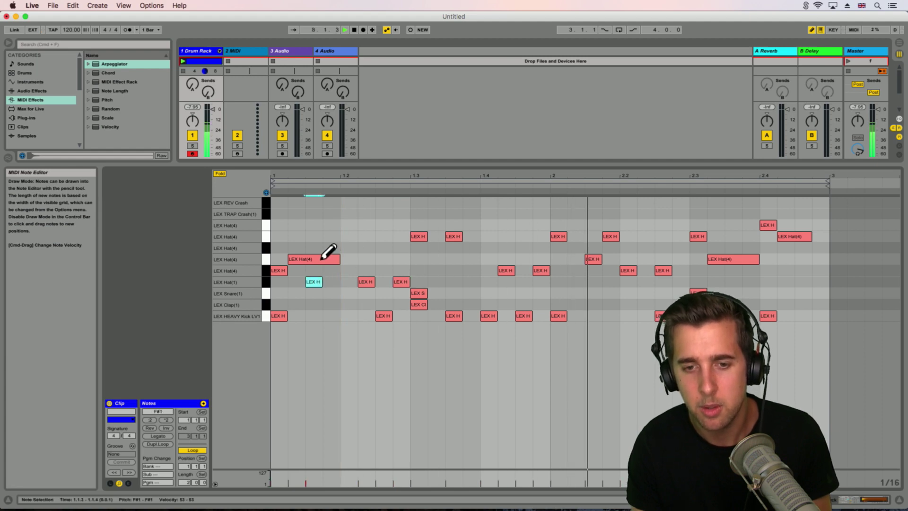
pyautogui.click(324, 259)
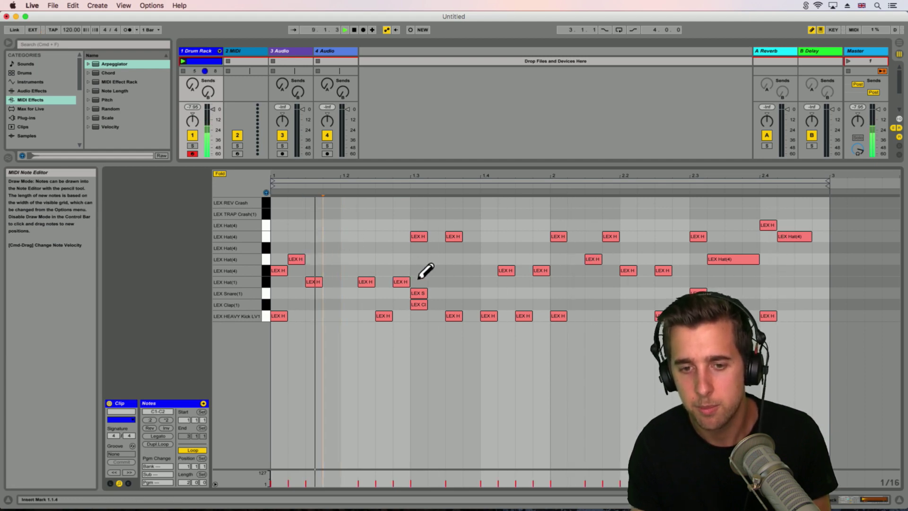
# - Delete the B1 hats at 1.3 and 1.3.3 and the A1 hat at 1.1.2, and fill F#1 with sixteenth hats from 1.1.2 through 1.4
pyautogui.click(418, 236)
pyautogui.click(435, 282)
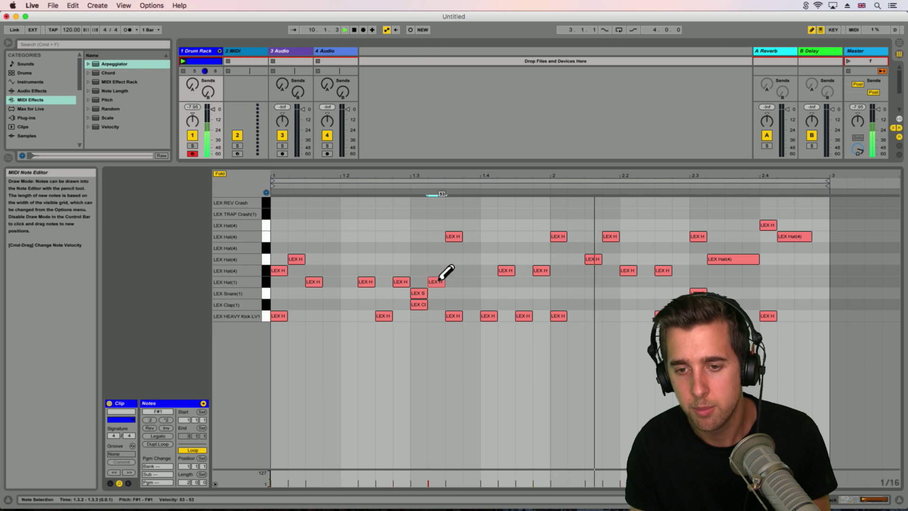
pyautogui.click(453, 236)
pyautogui.moveTo(472, 284); pyautogui.dragTo(300, 272)
pyautogui.click(299, 282)
pyautogui.click(300, 261)
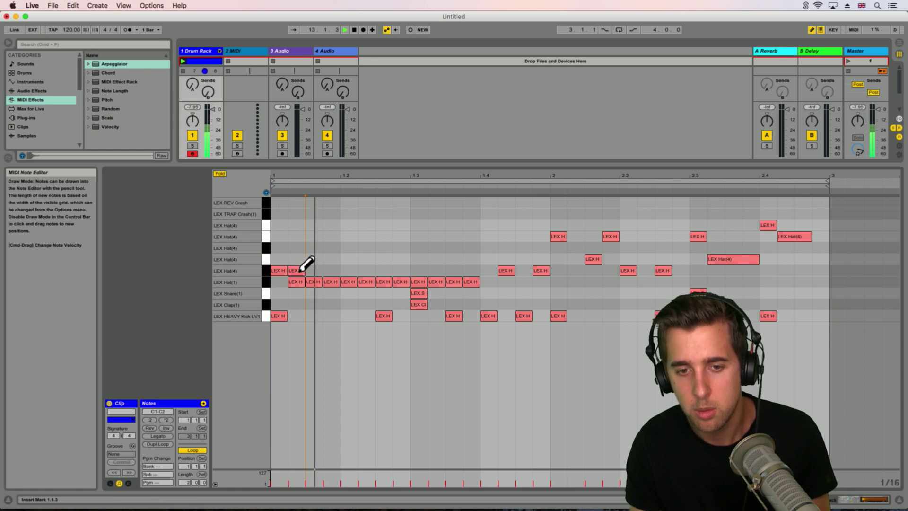
pyautogui.click(298, 271)
pyautogui.click(487, 282)
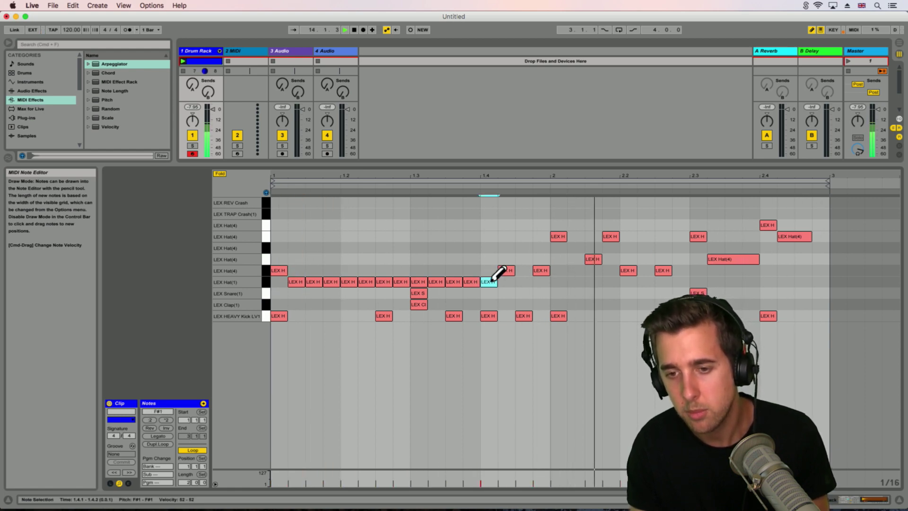
# - Draw G#1 sixteenth hats at 2.1.2 and 2.2.4 and delete the B1 hat at 2.1.4
pyautogui.click(680, 270)
pyautogui.click(611, 238)
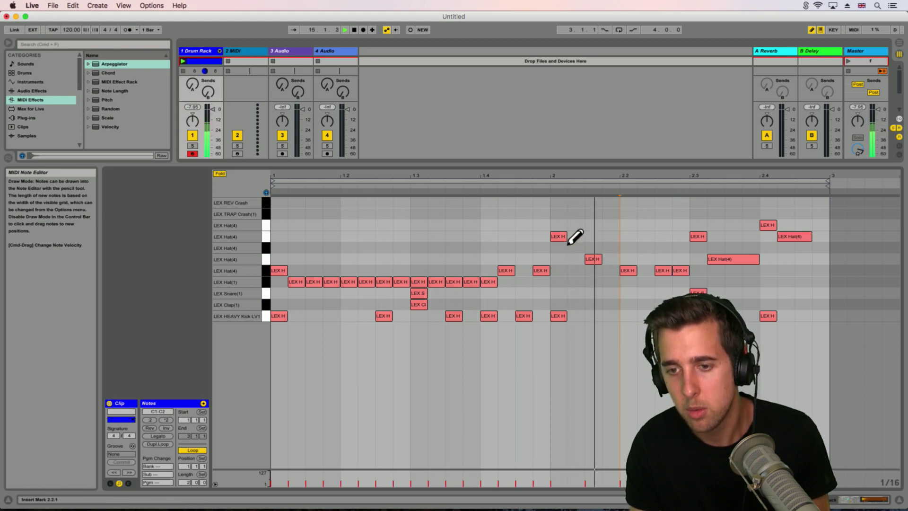
pyautogui.click(575, 270)
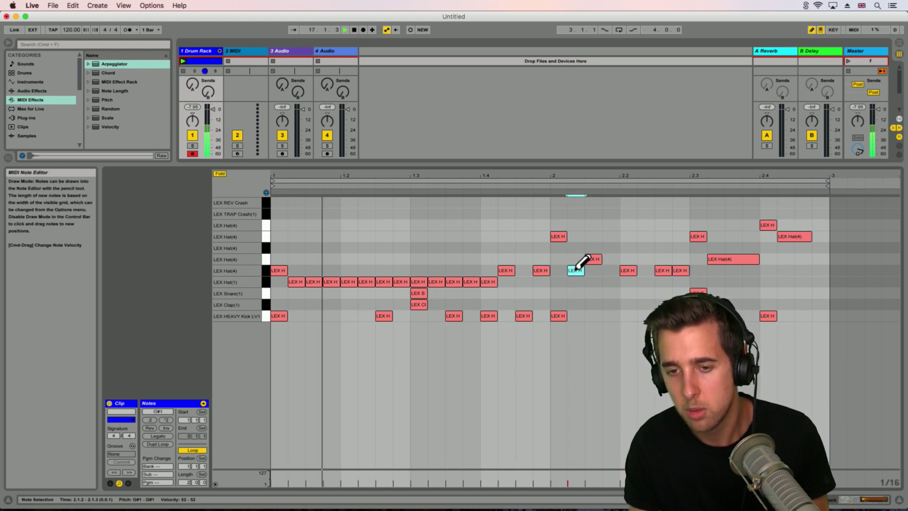
# - Delete the F#1 hats at 1.1.3, 1.3, 1.3.2 and 1.3.3, and replace the F#1 hat at 1.2.2 with an A1 hat
pyautogui.click(419, 281)
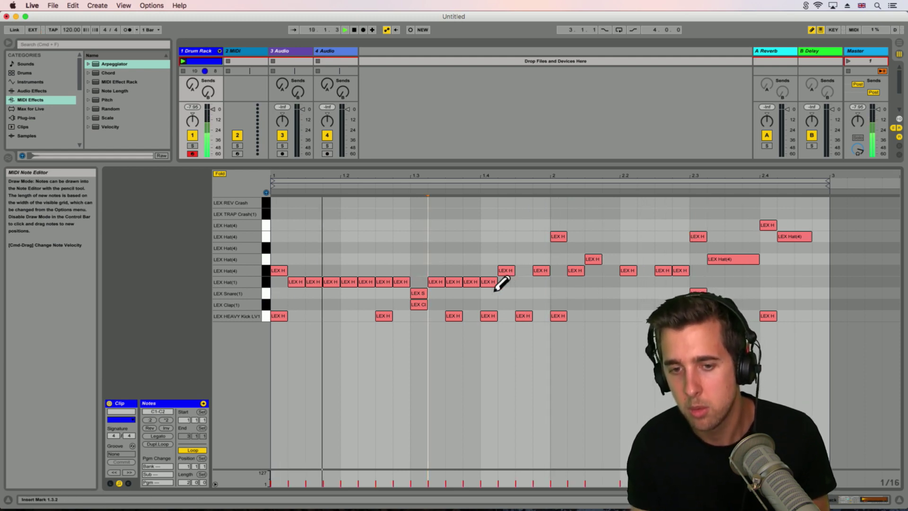
pyautogui.click(366, 281)
pyautogui.click(366, 259)
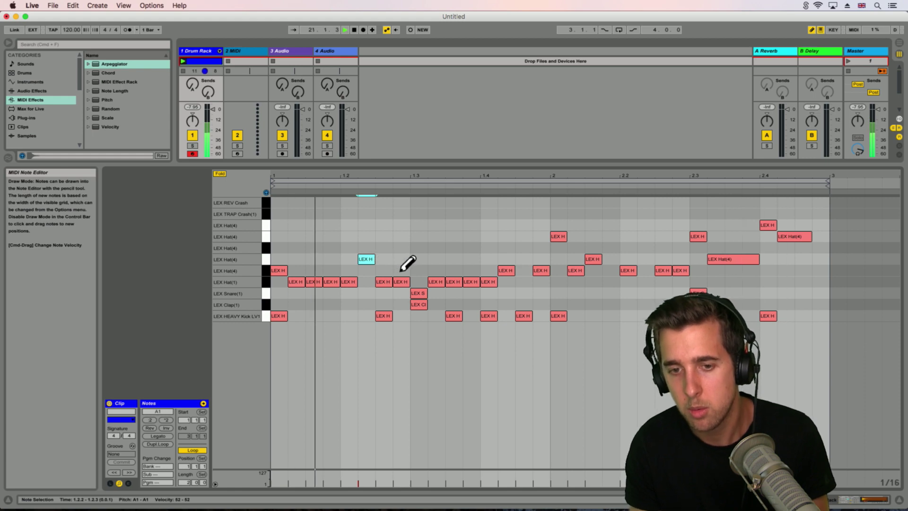
pyautogui.click(314, 281)
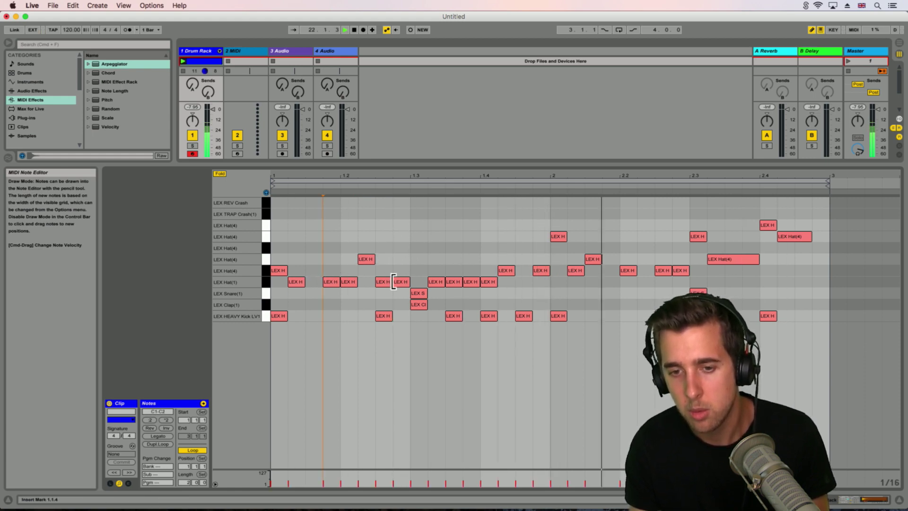
pyautogui.click(452, 281)
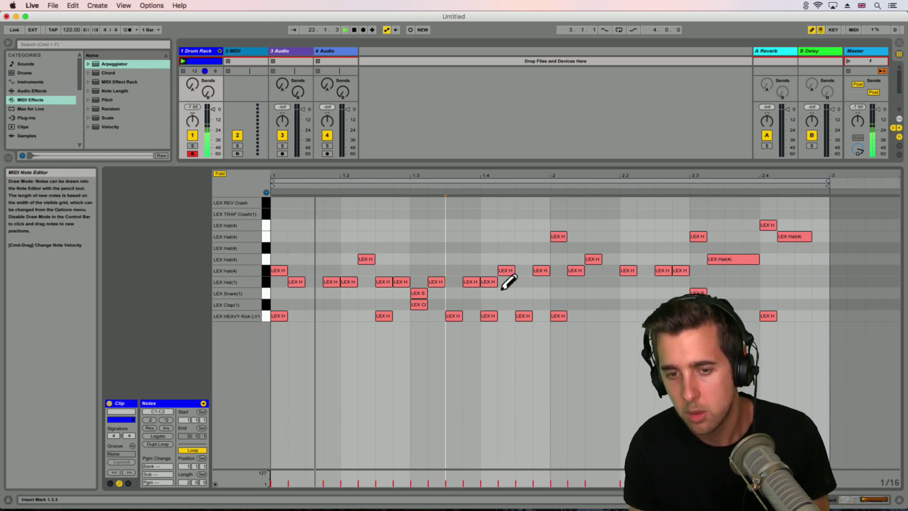
pyautogui.click(436, 281)
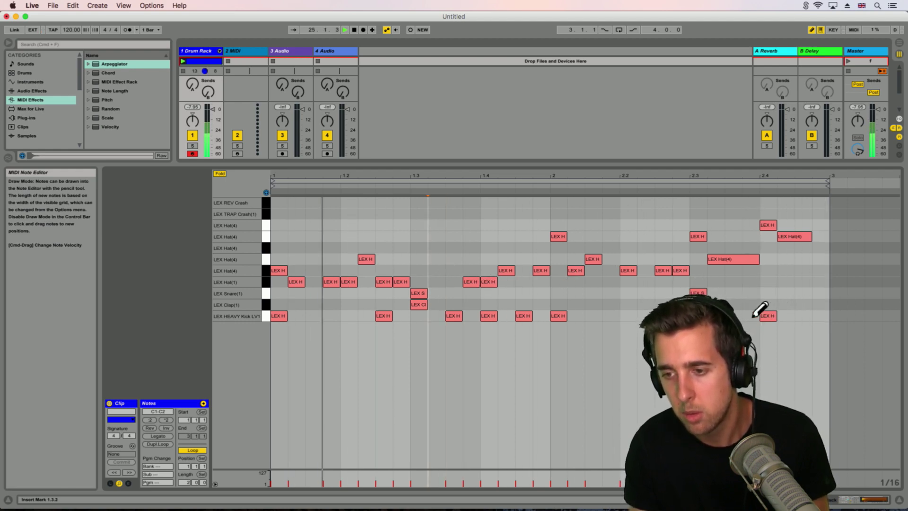
# - Draw kicks at 2.3.3 and 2.4.3 and delete the kicks at 1.4.3 and 2.4
pyautogui.click(733, 315)
pyautogui.click(802, 316)
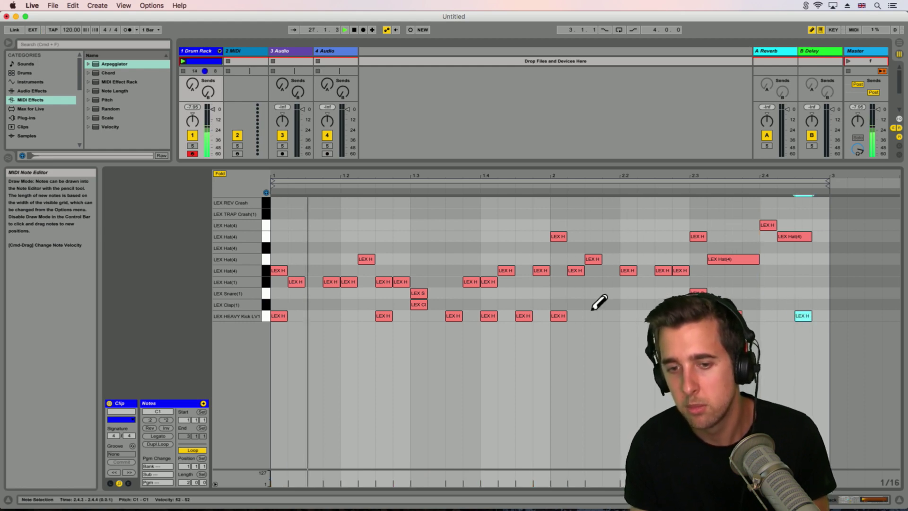
pyautogui.click(515, 307)
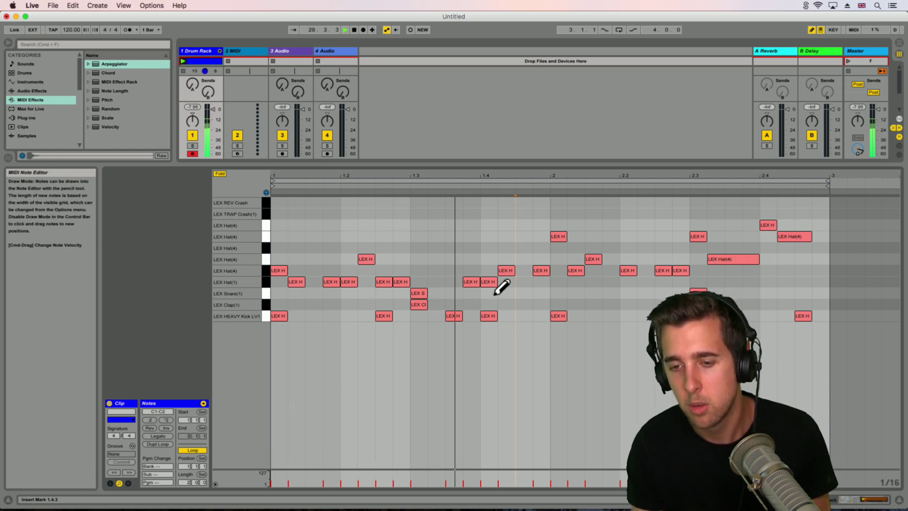
# - Delete the long A1 hat at 2.3.2 and draw a sixteenth A#1 hat at 2.4.4
pyautogui.click(733, 259)
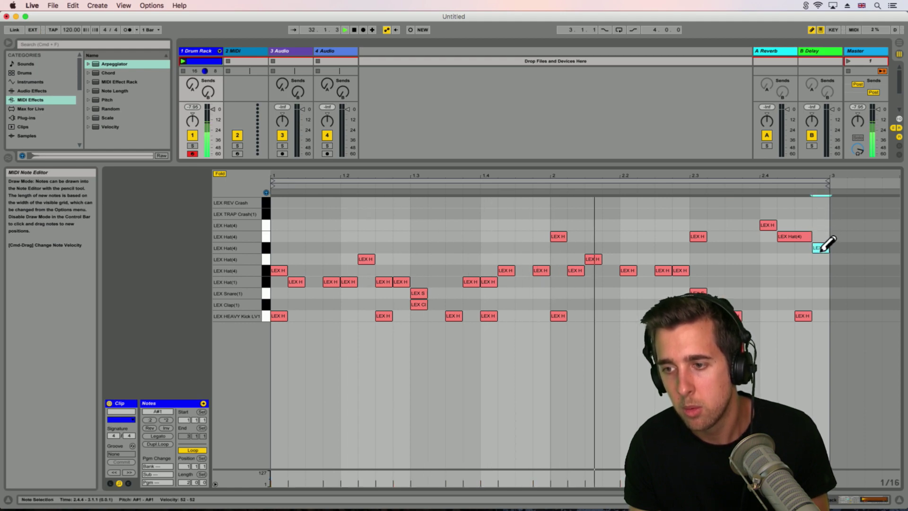
pyautogui.click(821, 257)
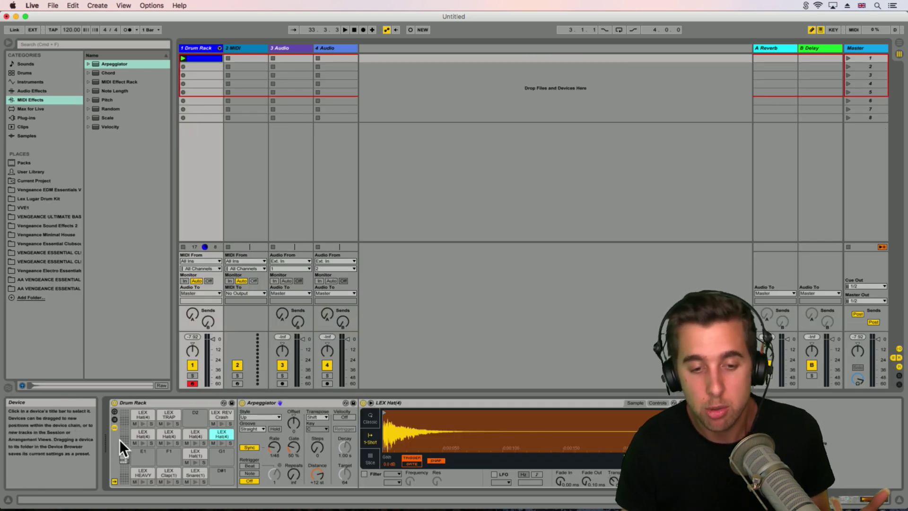
# - Duplicate the LEX Snare(1) pad from D1 onto the empty D#1, E1 and F1 pads of the Drum Rack
pyautogui.click(190, 472)
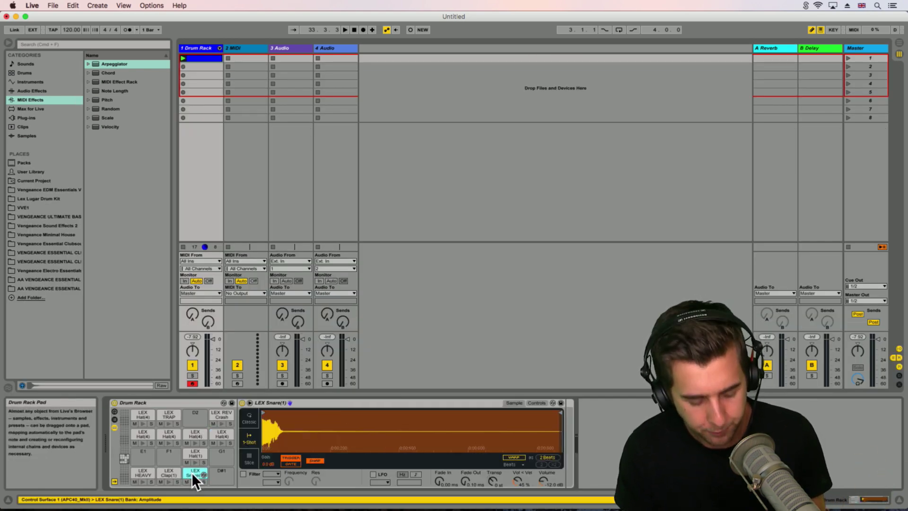
pyautogui.moveTo(191, 472); pyautogui.dragTo(163, 453)
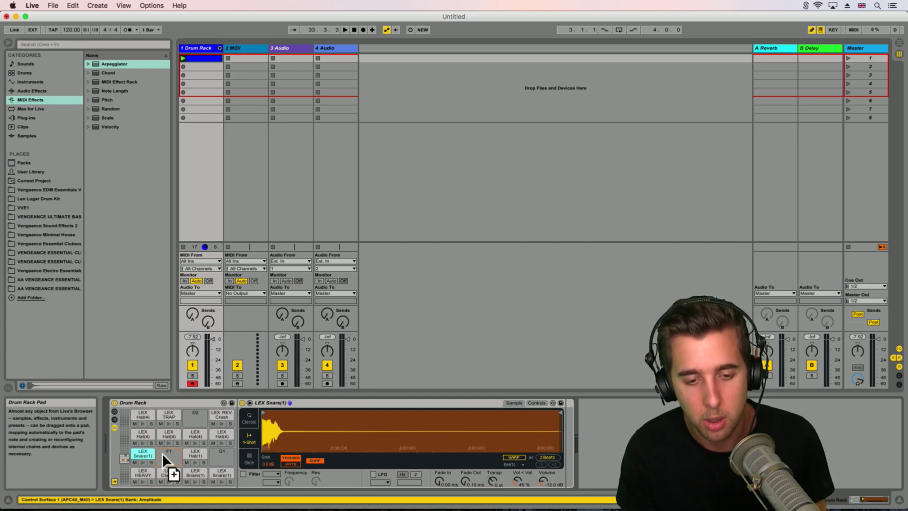
# - Add an Arpeggiator to the D#1, E1 and F1 snare pads and set the D#1 pad's synced rate to 1/16
pyautogui.click(219, 468)
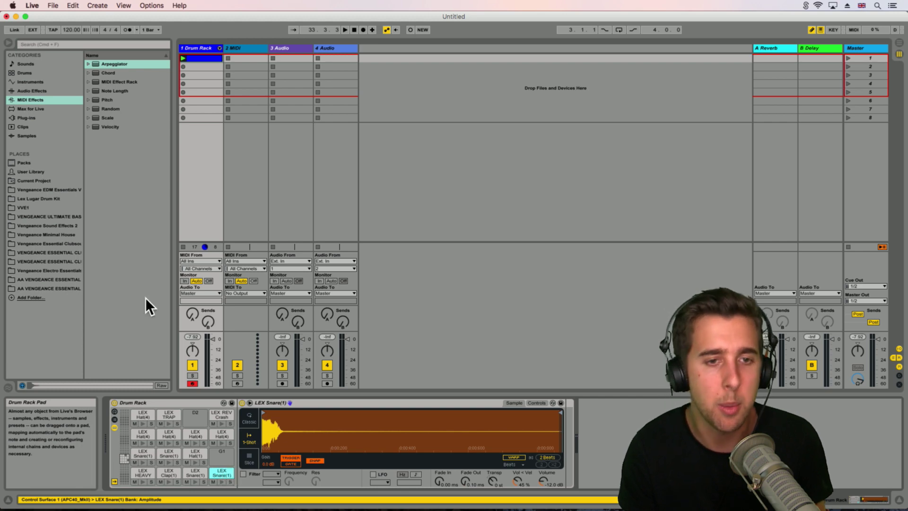
pyautogui.moveTo(116, 65); pyautogui.dragTo(274, 443)
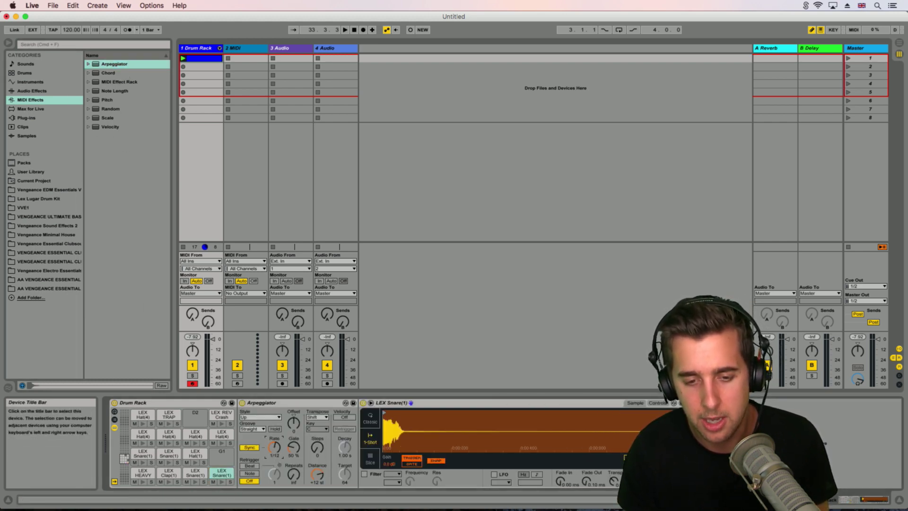
pyautogui.moveTo(113, 64); pyautogui.dragTo(139, 455)
pyautogui.moveTo(274, 447); pyautogui.dragTo(275, 404)
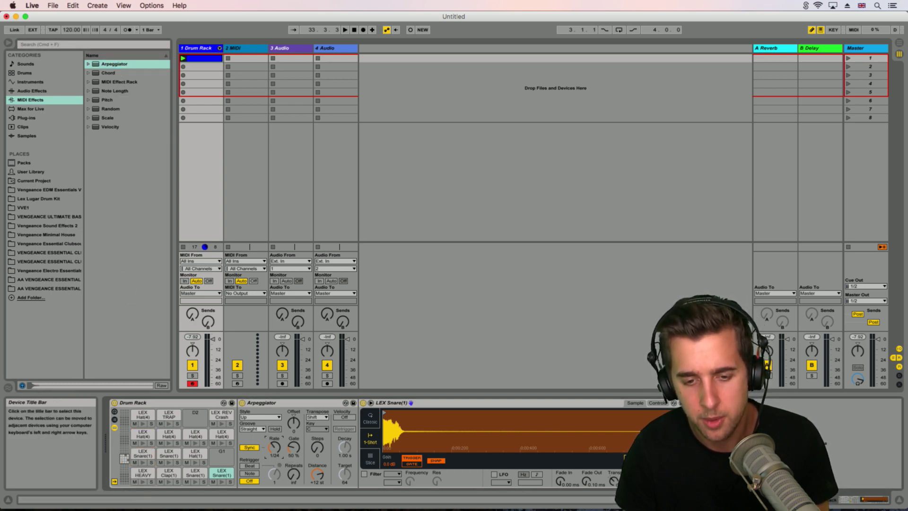
pyautogui.moveTo(99, 63); pyautogui.dragTo(162, 450)
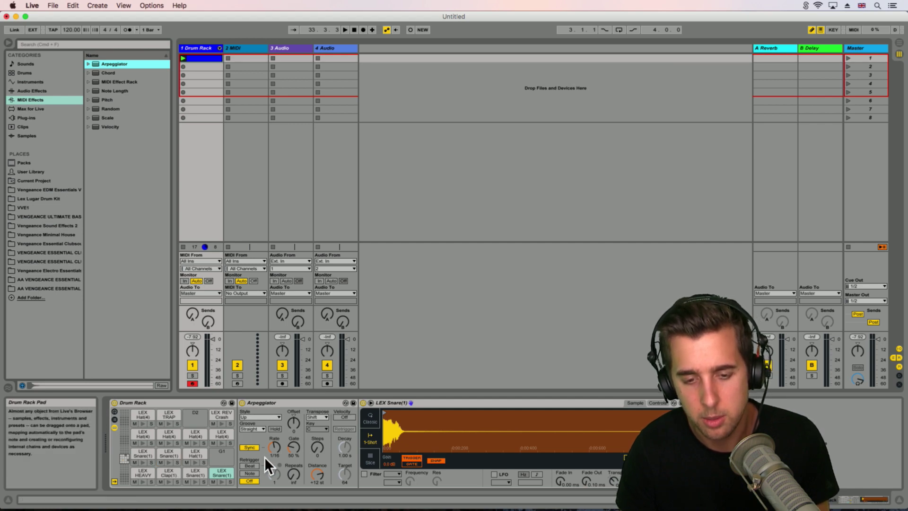
pyautogui.moveTo(274, 448); pyautogui.dragTo(274, 439)
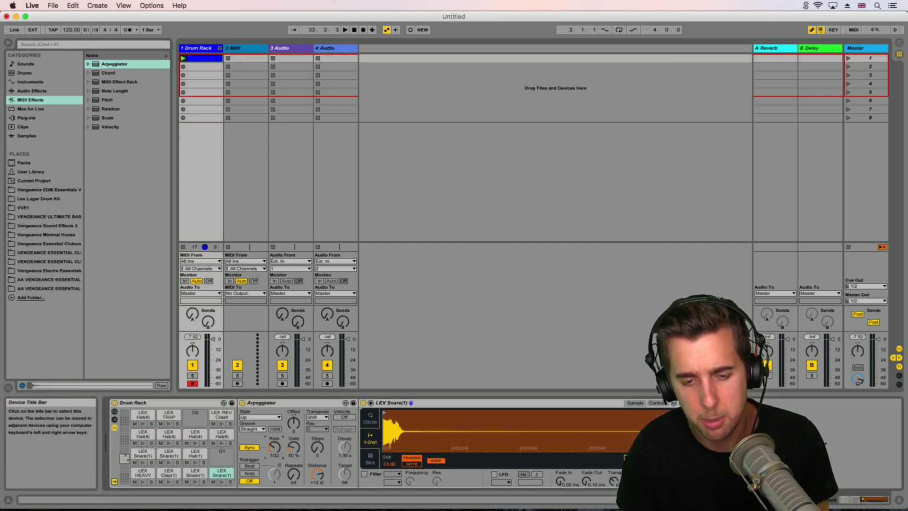
pyautogui.click(147, 450)
pyautogui.moveTo(274, 447)
pyautogui.mouseDown()
pyautogui.moveTo(274, 462)
pyautogui.moveTo(275, 441)
pyautogui.mouseUp()
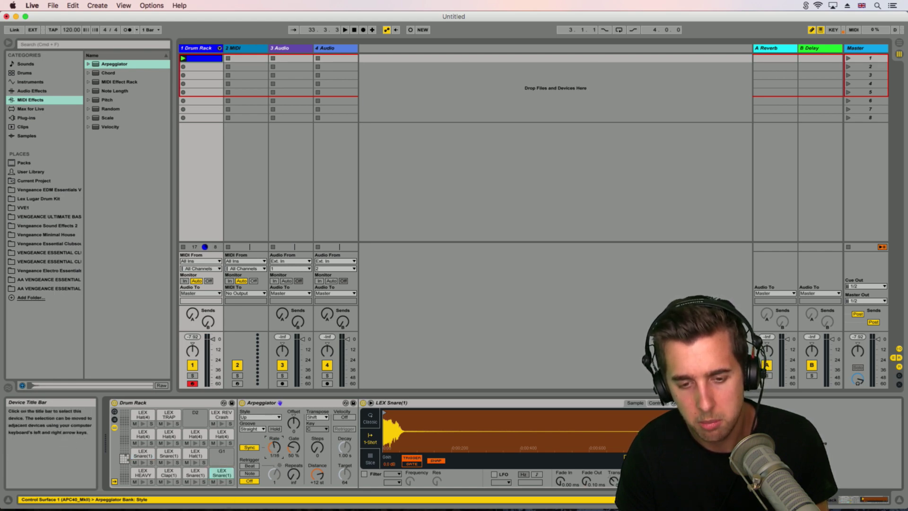
# - In the drum clip, draw sixteenth snares on D#1 at 1.4.3, E1 at 1.4.4 and F1 at 2.3.4
pyautogui.doubleClick(201, 57)
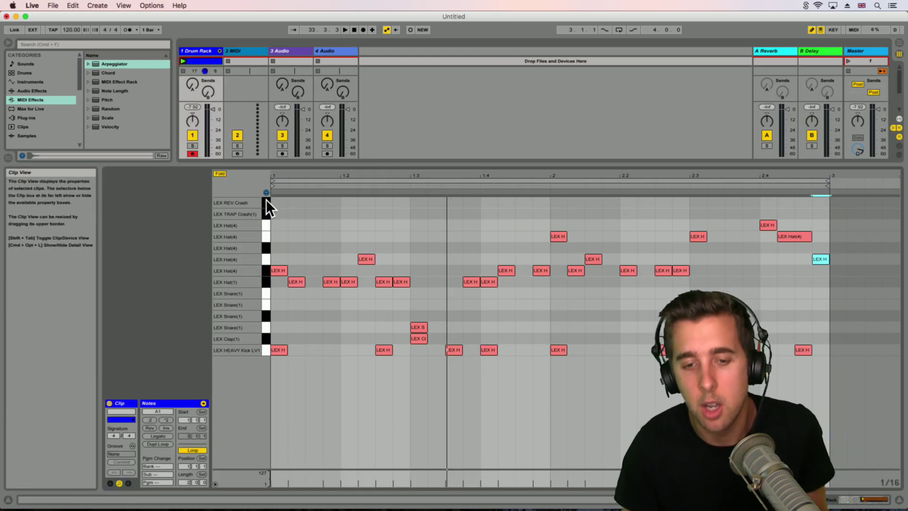
pyautogui.click(418, 315)
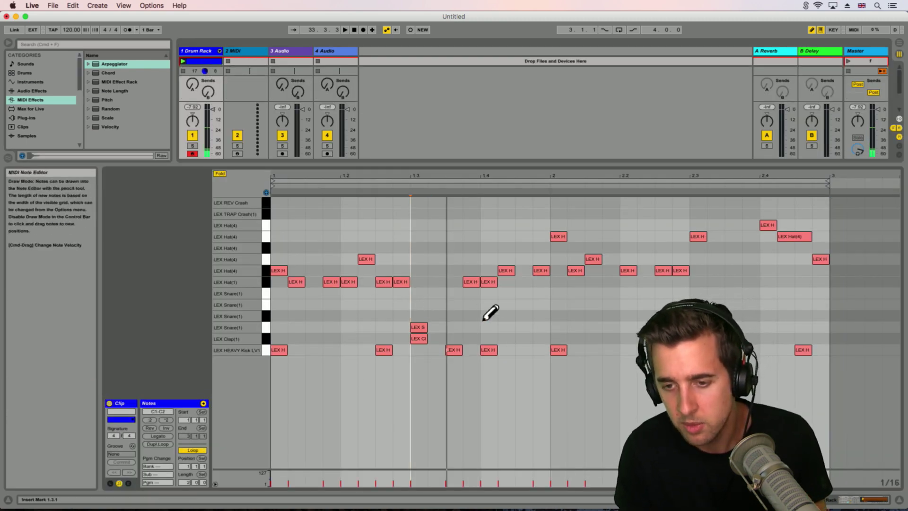
pyautogui.click(508, 315)
pyautogui.click(510, 316)
pyautogui.click(516, 315)
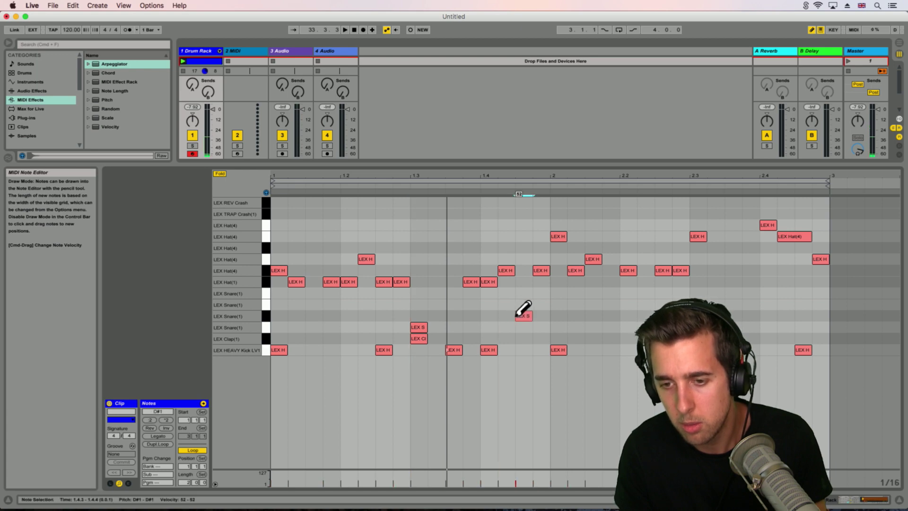
pyautogui.click(543, 305)
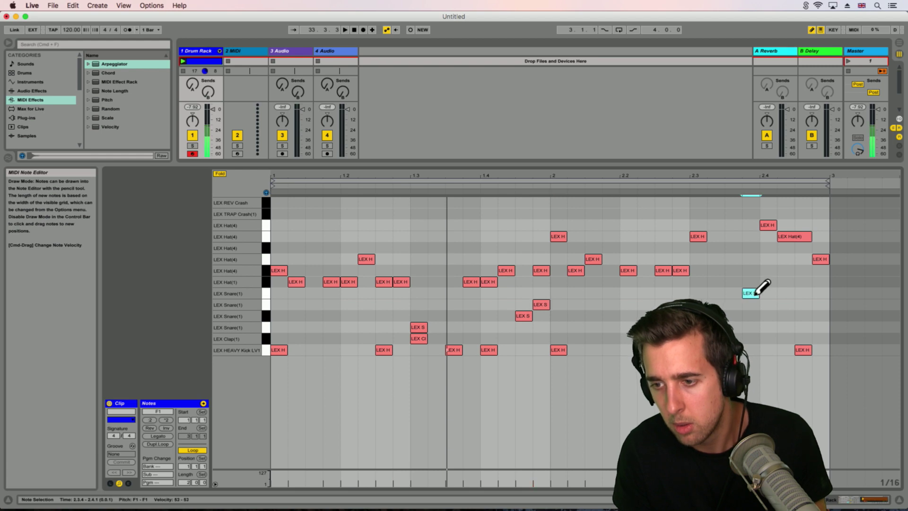
pyautogui.click(750, 327)
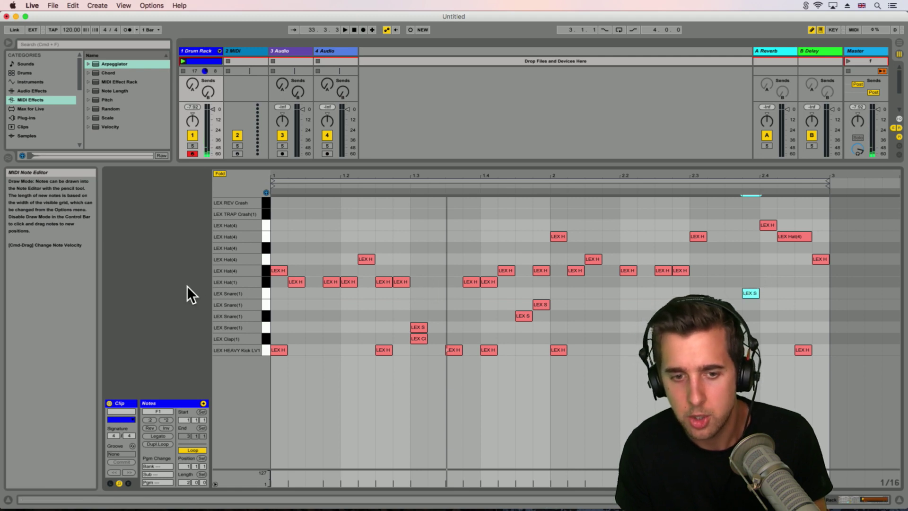
# - Set the Arpeggiator rate on the F1 snare pad to 1/64 and launch the drum clip
pyautogui.click(844, 499)
pyautogui.click(163, 451)
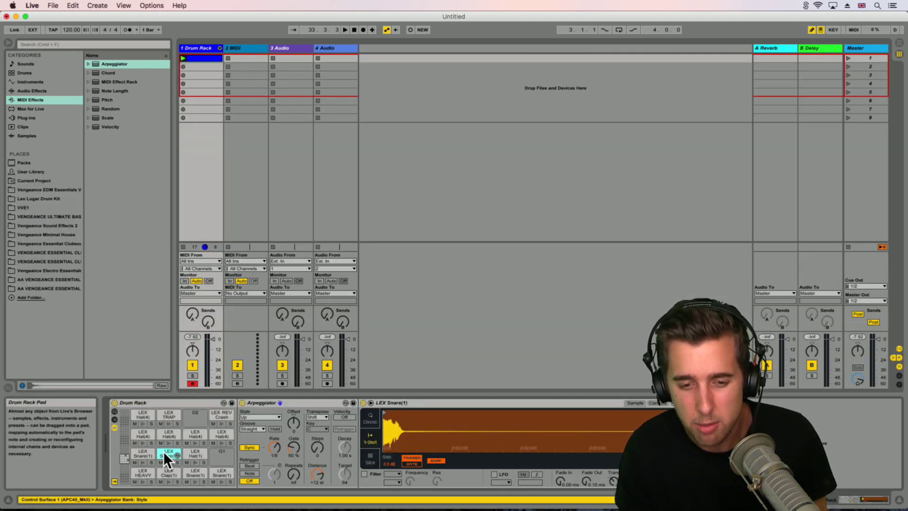
pyautogui.moveTo(273, 442); pyautogui.dragTo(273, 435)
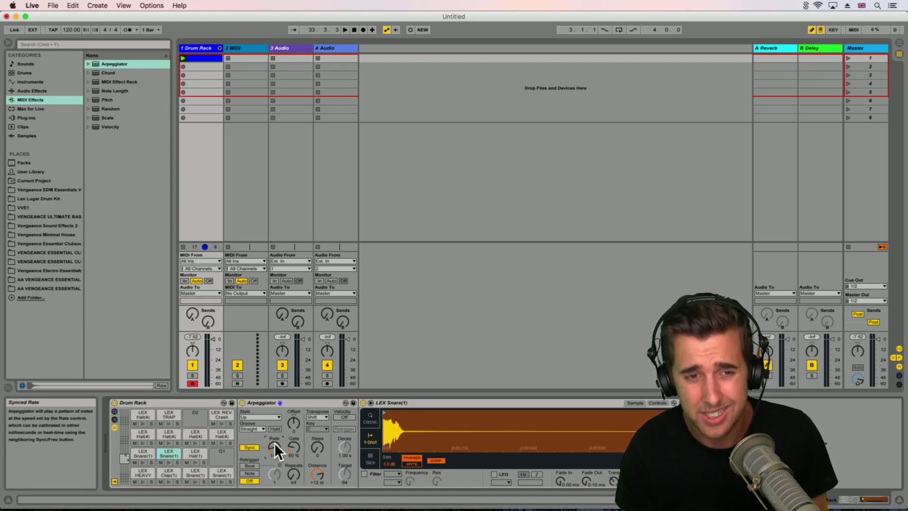
pyautogui.click(183, 59)
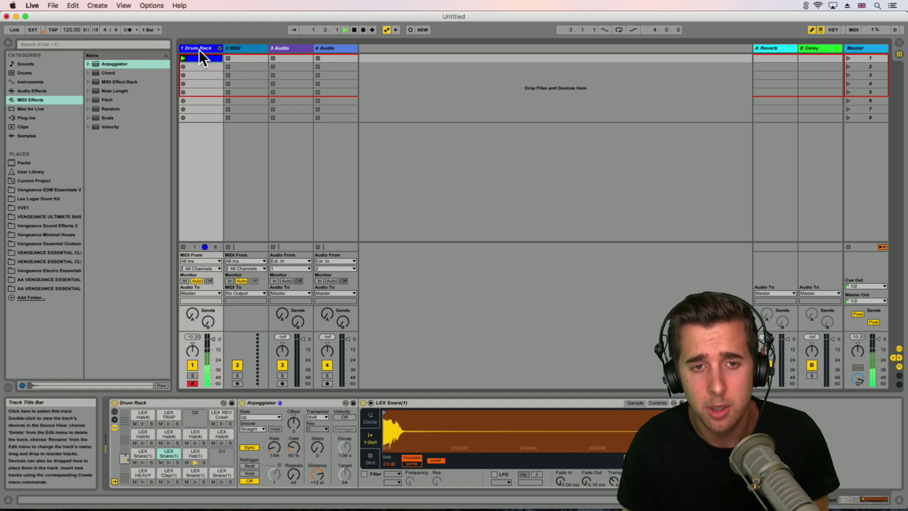
# - Move the F1 snare at 2.3.4 to E1 at 2.4.4 and delete the E1 snare at 1.4.4
pyautogui.doubleClick(199, 58)
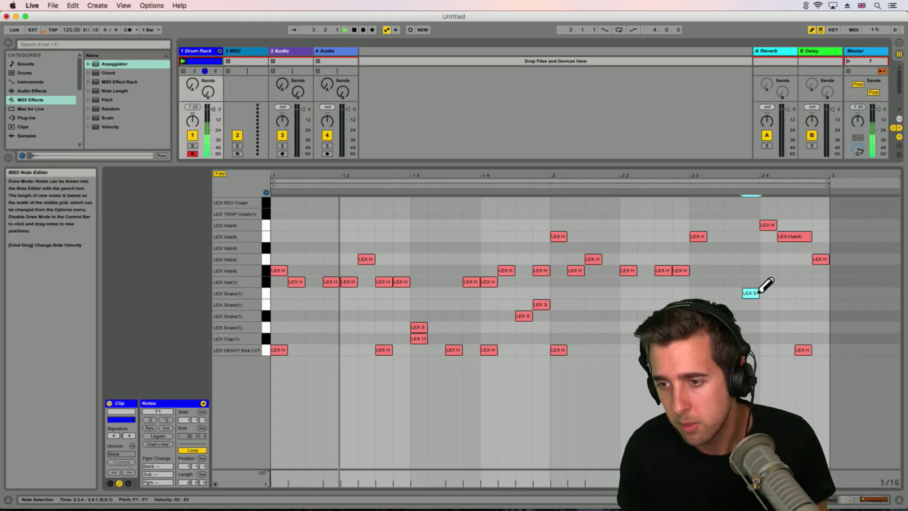
pyautogui.moveTo(745, 294); pyautogui.dragTo(813, 292)
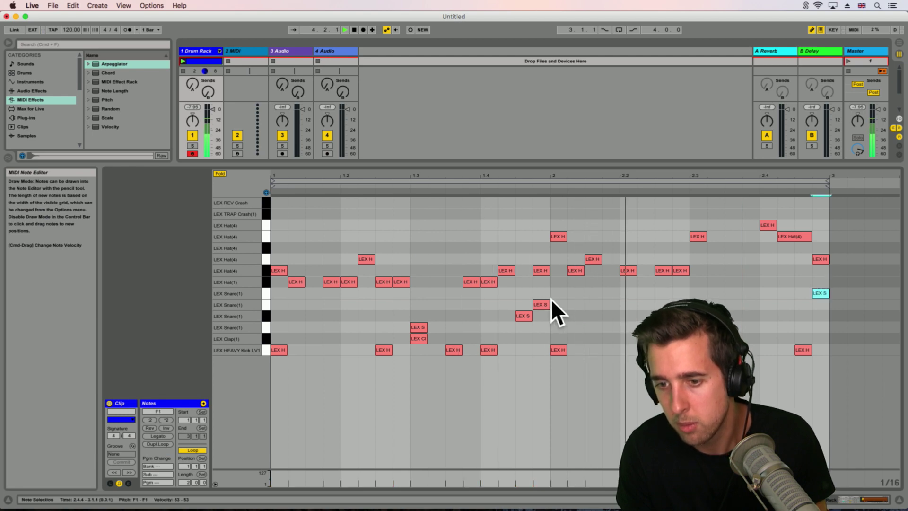
pyautogui.click(546, 304)
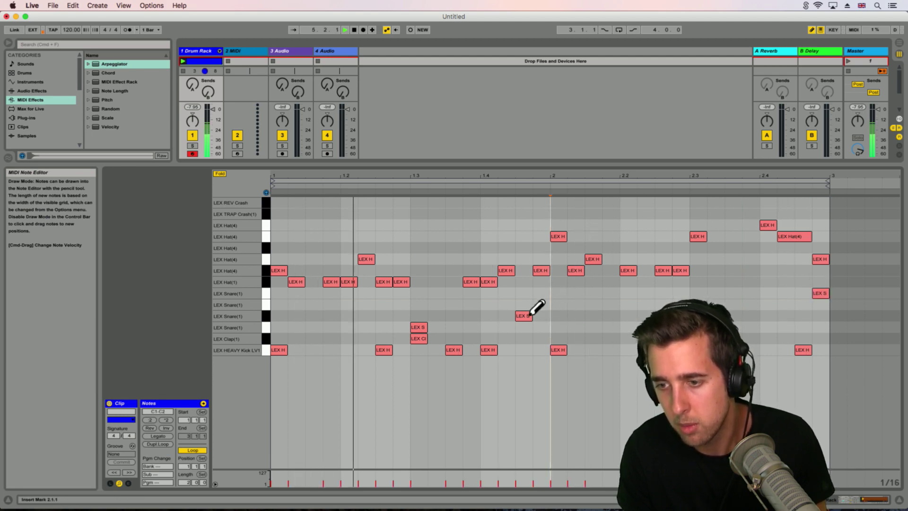
pyautogui.moveTo(820, 293); pyautogui.dragTo(821, 304)
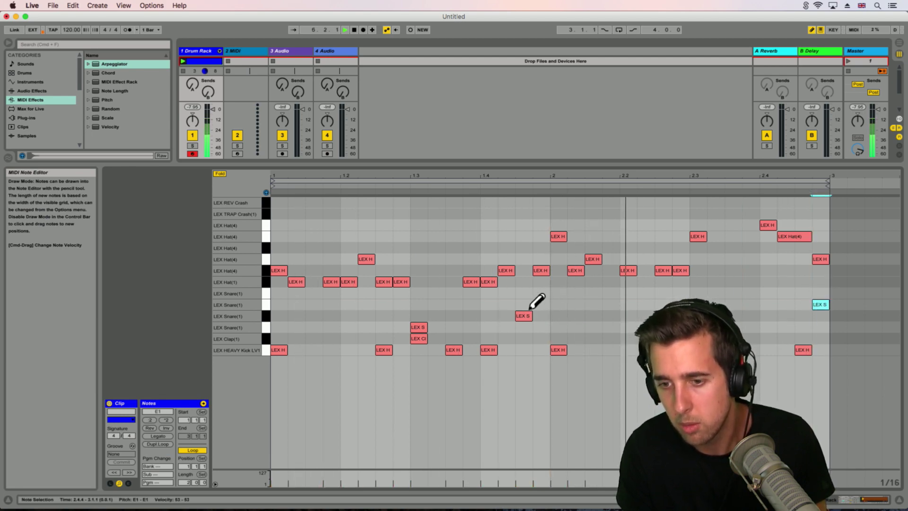
# - Rearrange the snare rolls to D#1 at 1.4.4, E1 at 2.1 and F1 at 2.4.4, and delete the B1 hat at 2.1 and A1 hat at 2.4.4
pyautogui.moveTo(526, 316); pyautogui.dragTo(543, 316)
pyautogui.click(558, 304)
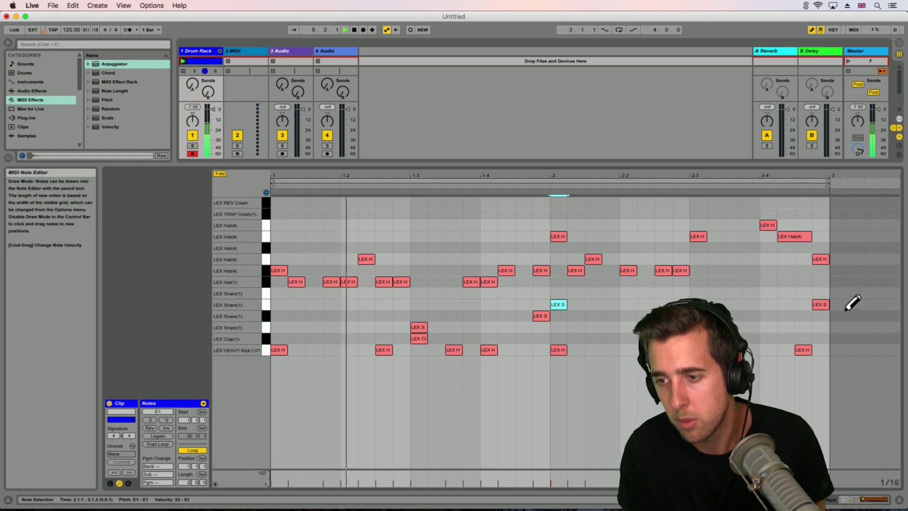
pyautogui.moveTo(820, 304); pyautogui.dragTo(823, 293)
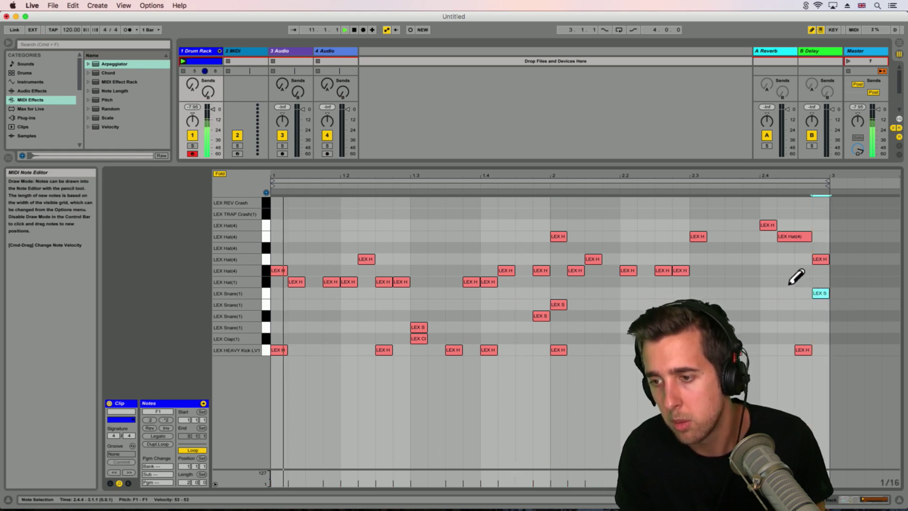
pyautogui.click(819, 259)
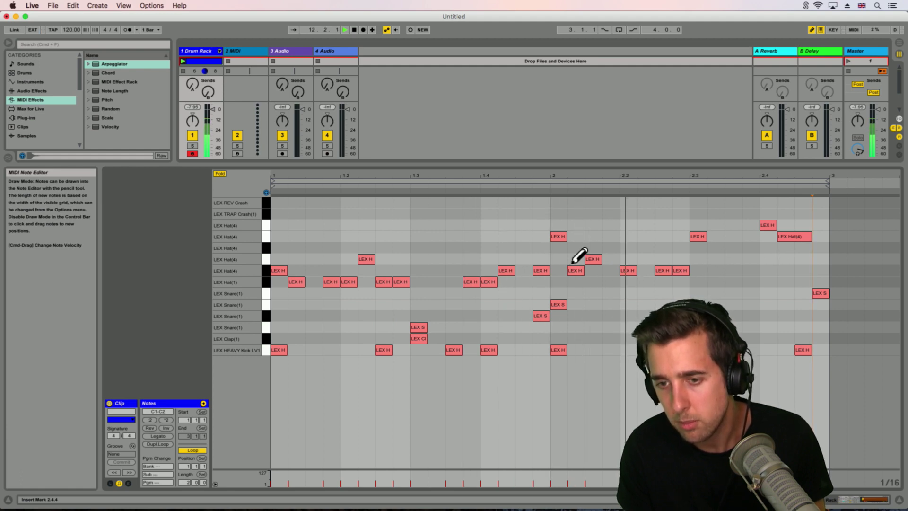
pyautogui.click(558, 238)
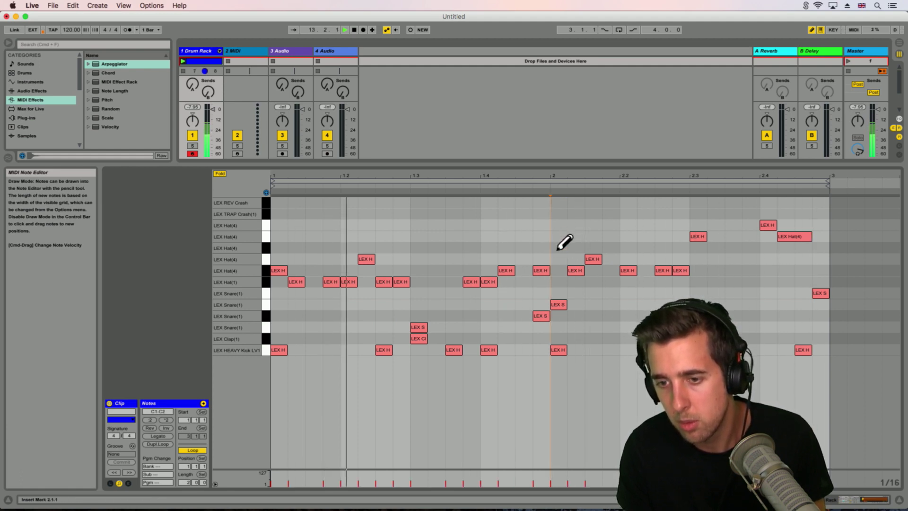
pyautogui.click(278, 213)
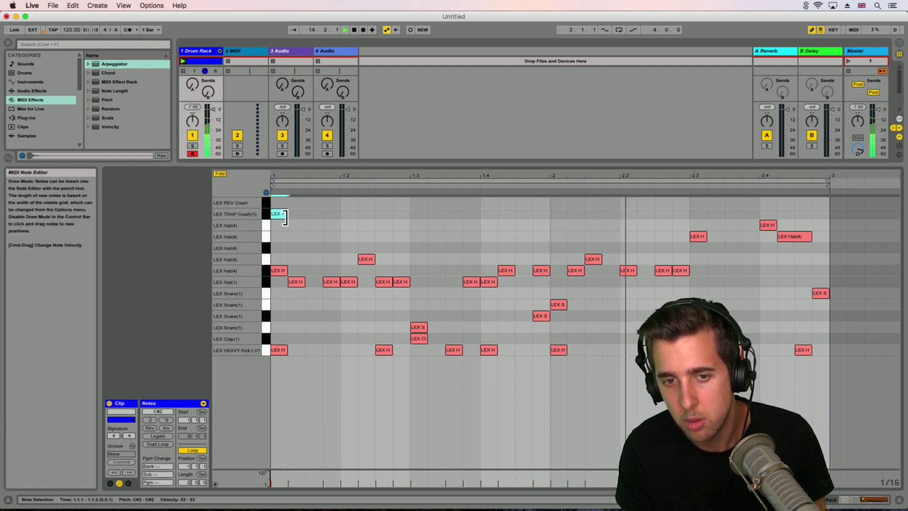
pyautogui.moveTo(285, 217); pyautogui.dragTo(337, 218)
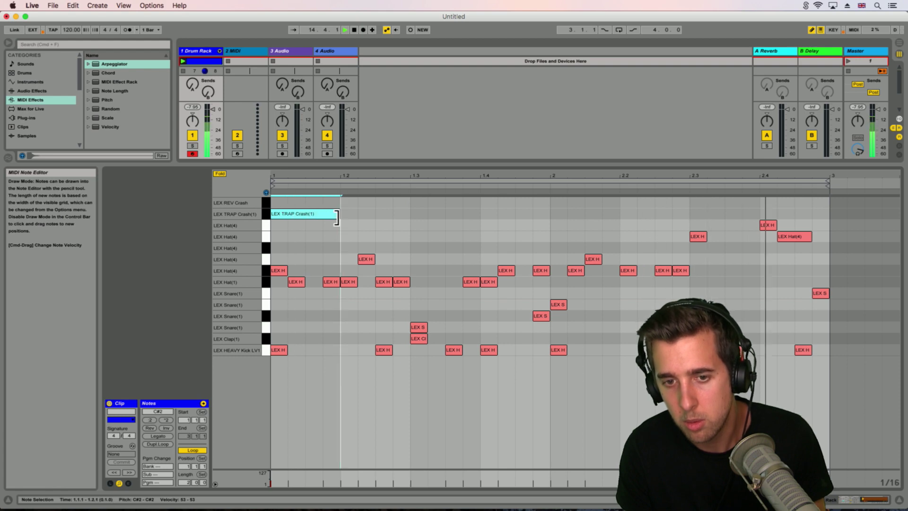
pyautogui.click(312, 214)
# - Draw a one-beat LEX REV Crash note at the start of the clip
pyautogui.click(282, 202)
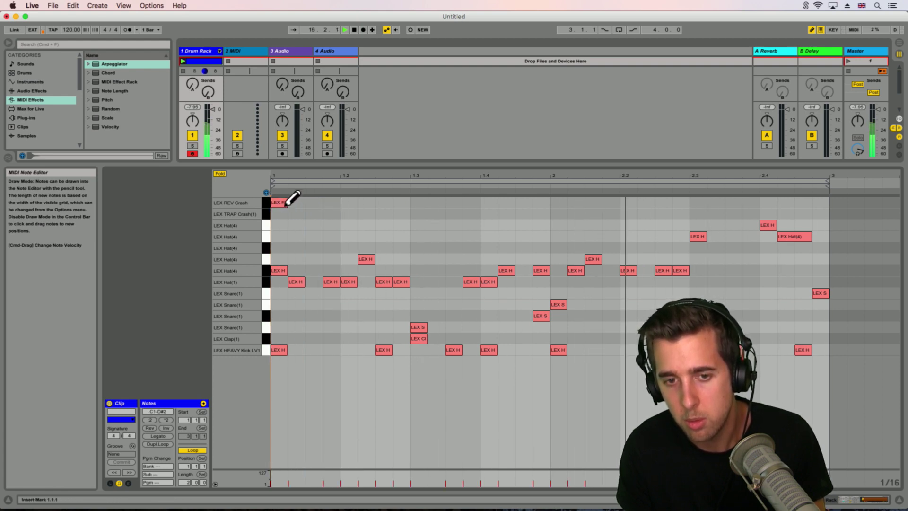
pyautogui.moveTo(285, 204); pyautogui.dragTo(340, 203)
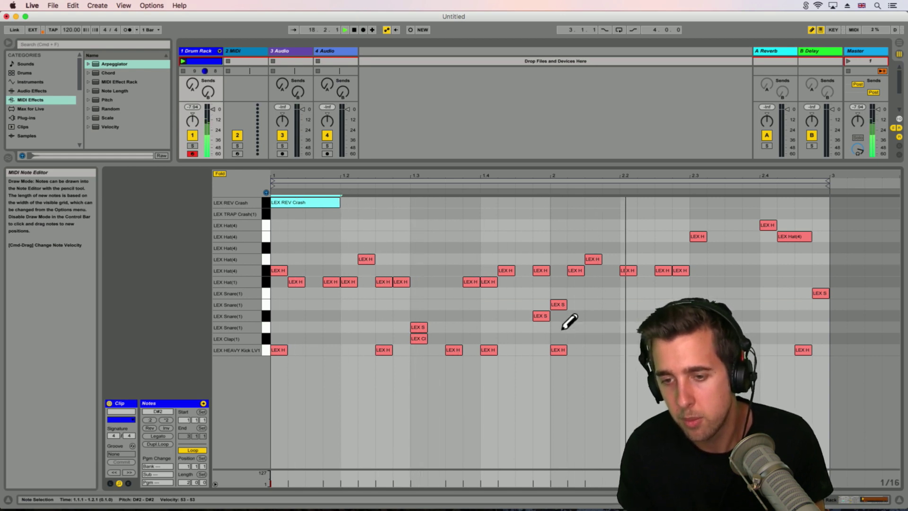
# - Replace the D#1 snare at 1.4.4 with an E1 snare and stop playback
pyautogui.click(541, 327)
pyautogui.click(544, 315)
pyautogui.click(543, 304)
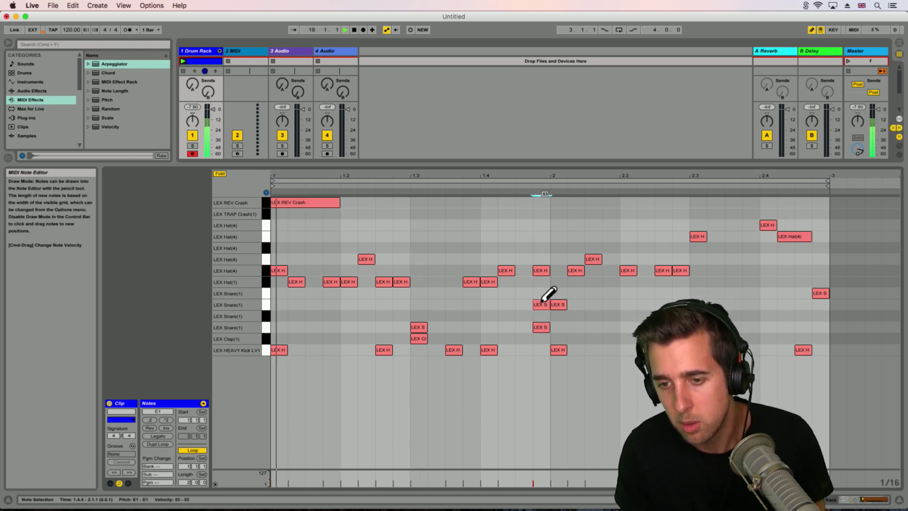
pyautogui.click(544, 326)
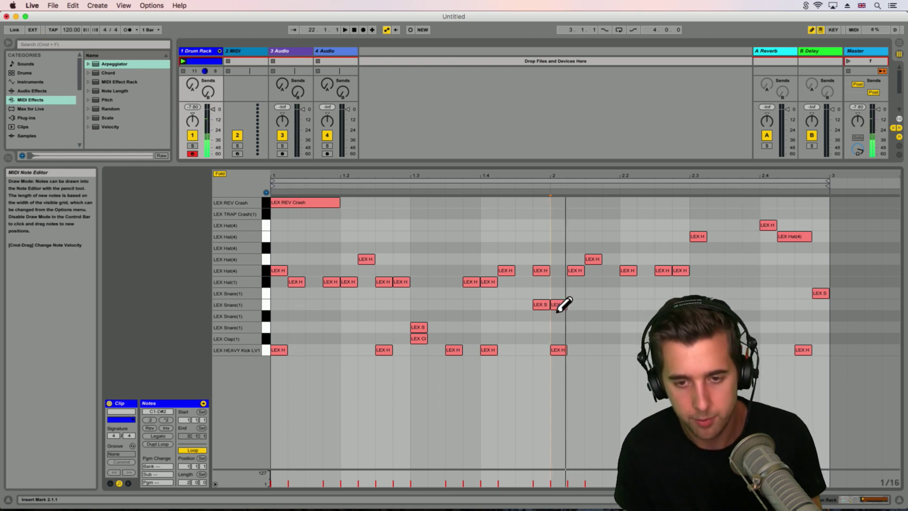
pyautogui.press('space')
# - Add a Pitch MIDI effect to the F1 snare pad and set its pitch to +9 st during playback
pyautogui.press('Tab')
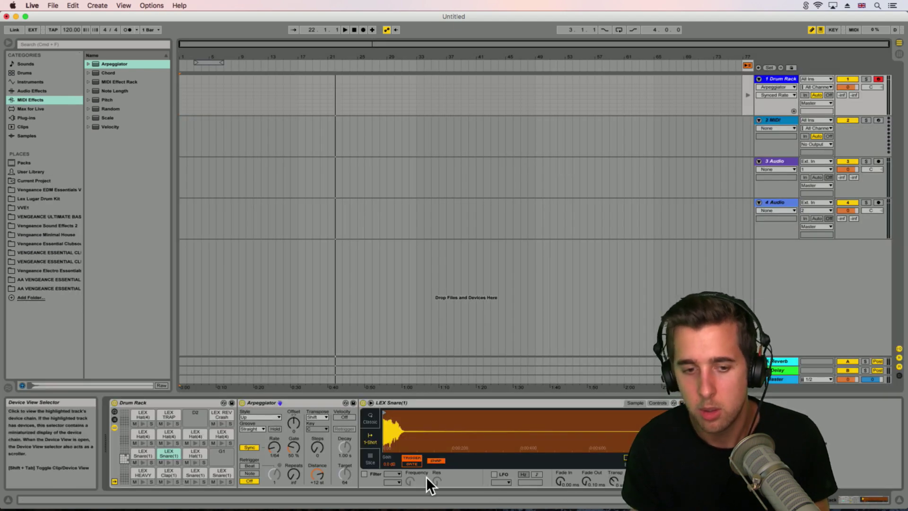
pyautogui.click(105, 100)
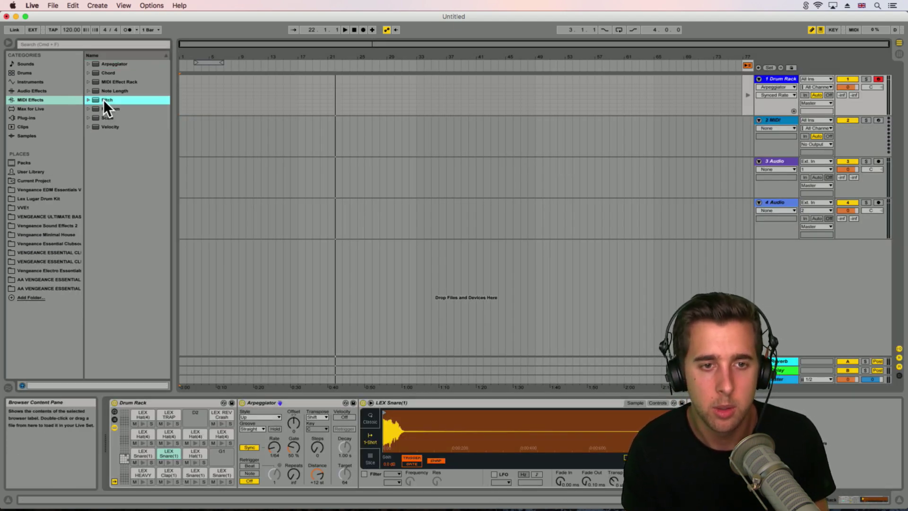
pyautogui.moveTo(104, 99); pyautogui.dragTo(169, 453)
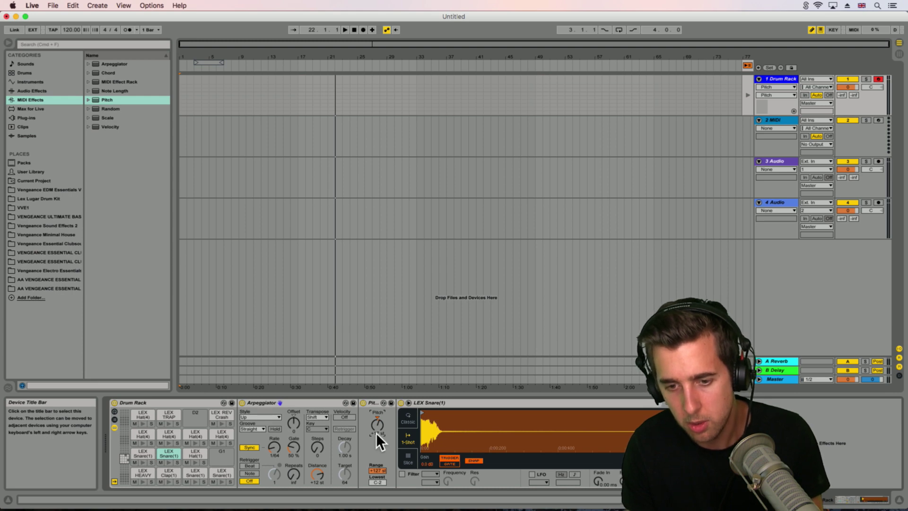
pyautogui.press('space')
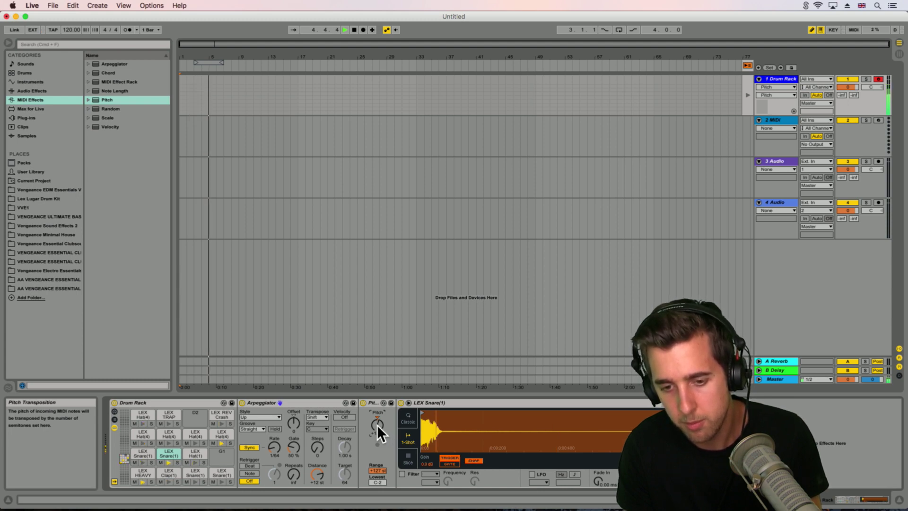
pyautogui.moveTo(377, 425); pyautogui.dragTo(377, 437)
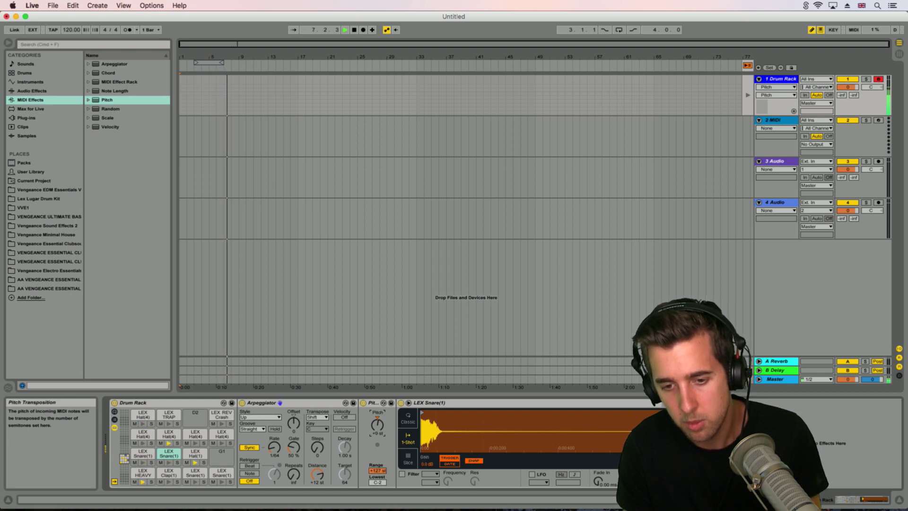
# - Add a second Pitch MIDI effect to the F1 snare pad
pyautogui.click(193, 453)
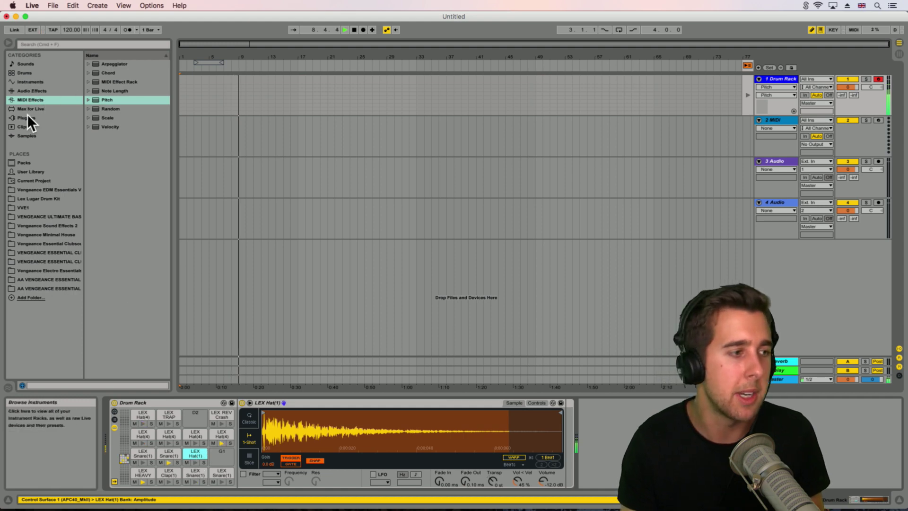
pyautogui.moveTo(106, 100); pyautogui.dragTo(166, 452)
pyautogui.click(167, 453)
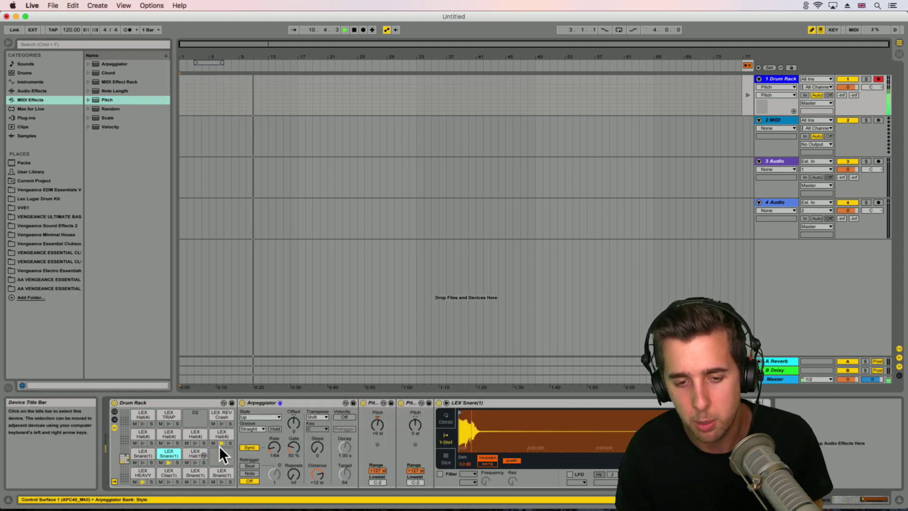
# - Delete the first Pitch effect from the F1 snare pad and set the remaining Pitch effect to -7 st
pyautogui.click(376, 404)
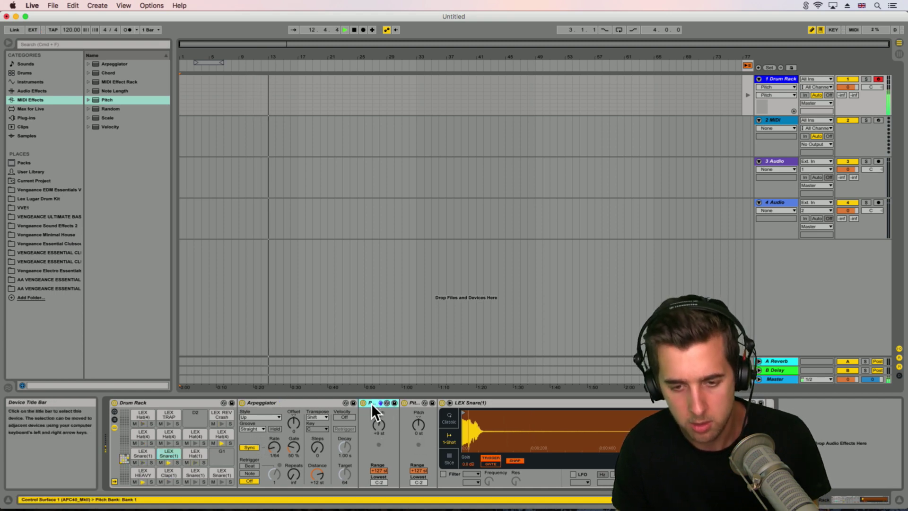
pyautogui.press('Delete')
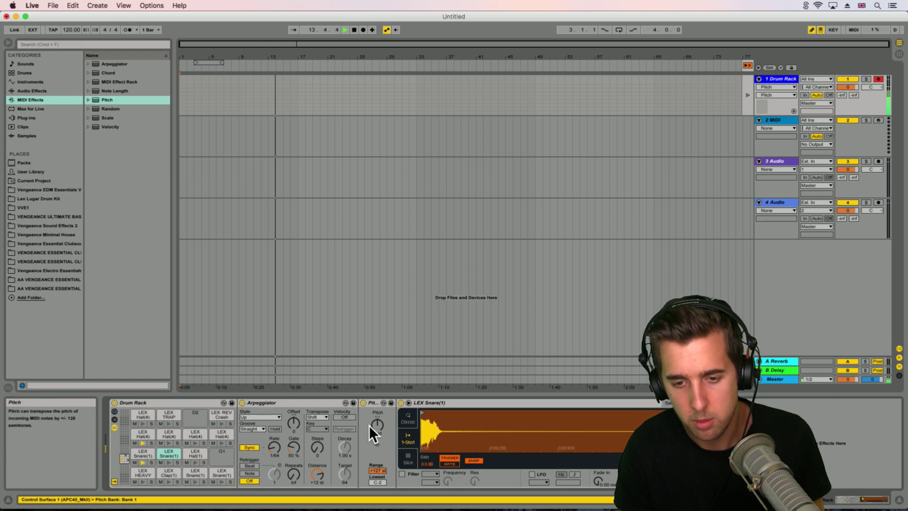
pyautogui.moveTo(377, 424); pyautogui.dragTo(377, 434)
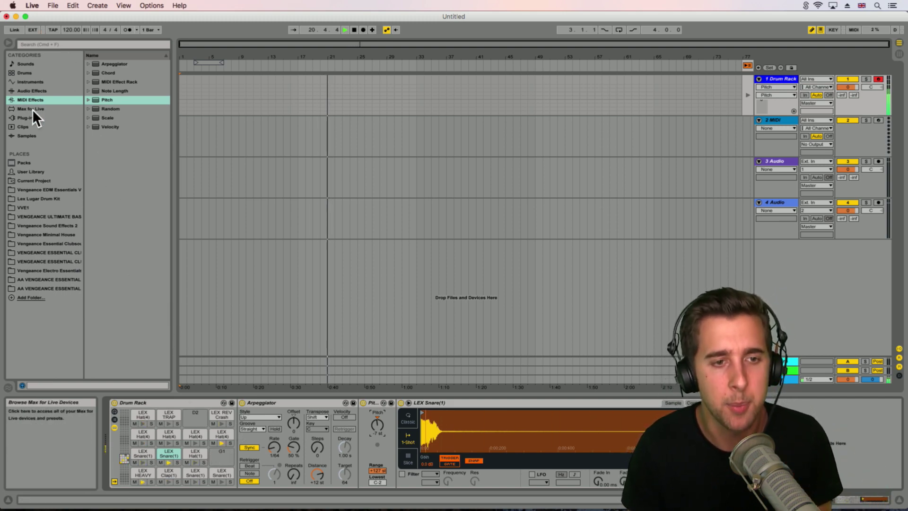
pyautogui.press('space')
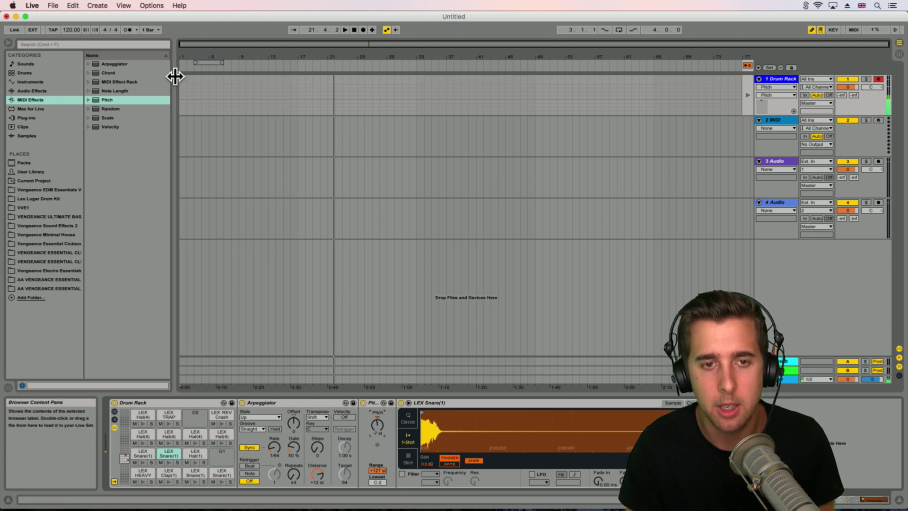
# - Delete the LEX Hat(1) notes at 1.1.4, 1.2.4 and 1.4.1, the G#1 hat at 1.4.4 and the F1 snare at 2.4.4
pyautogui.press('Tab')
pyautogui.doubleClick(200, 57)
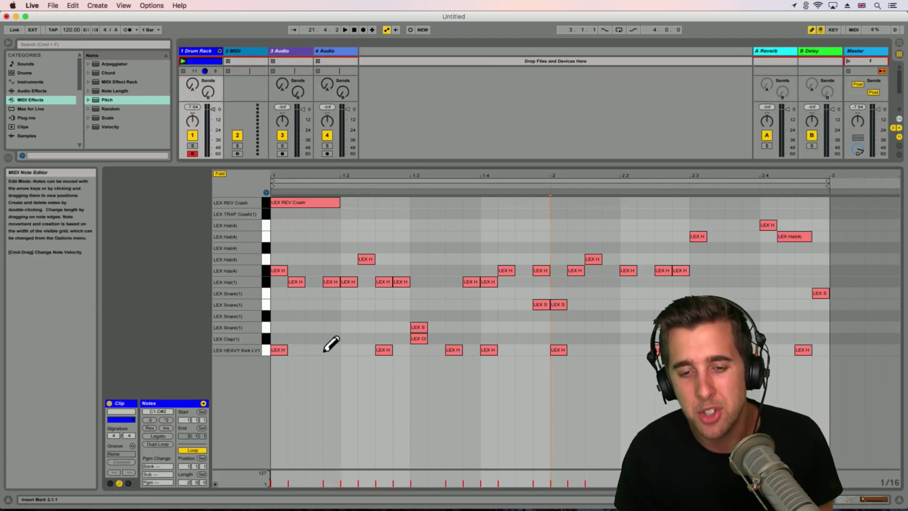
pyautogui.click(331, 282)
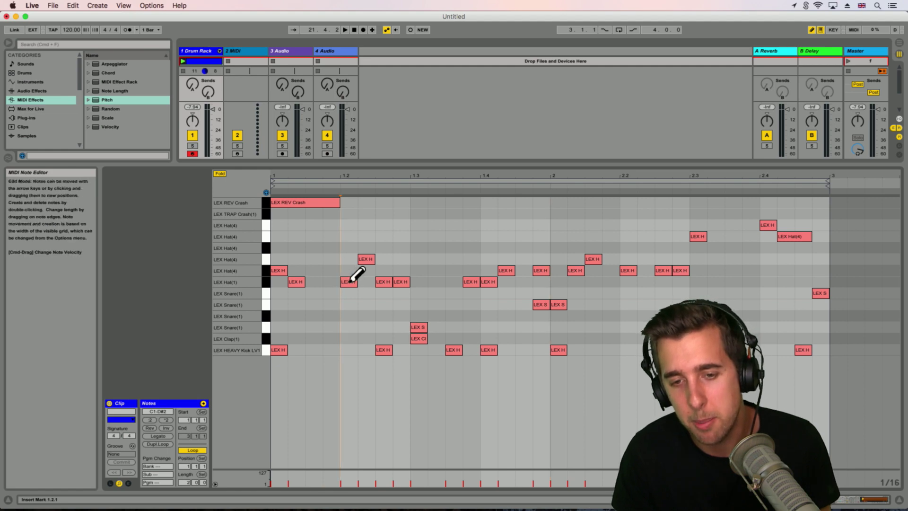
pyautogui.click(402, 282)
pyautogui.click(492, 281)
pyautogui.press('space')
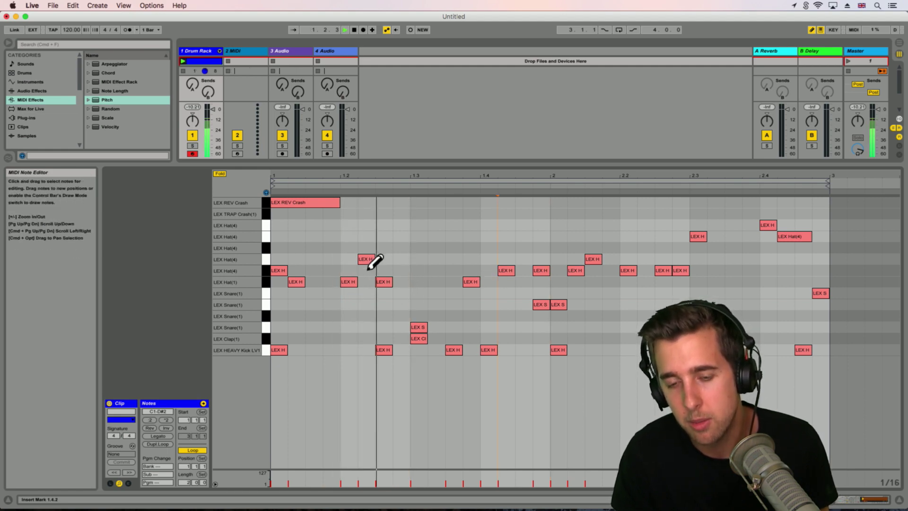
pyautogui.click(539, 270)
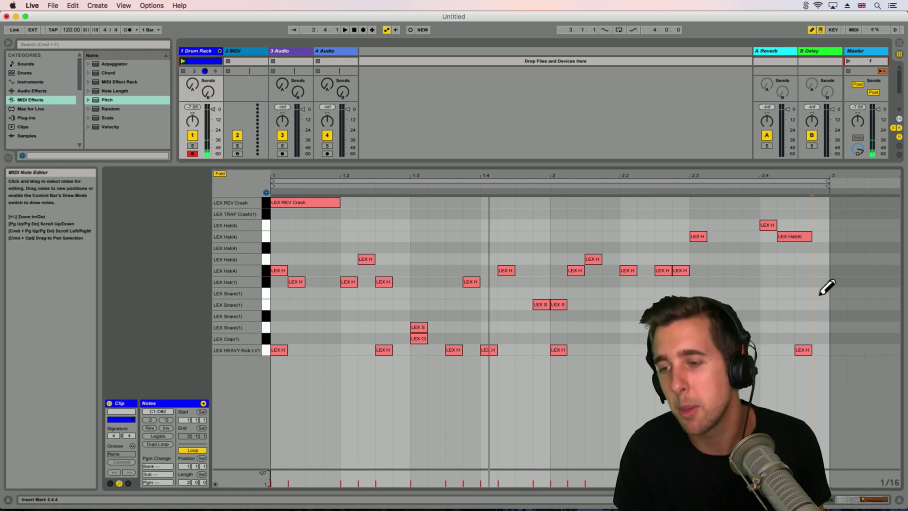
pyautogui.click(768, 292)
pyautogui.click(770, 292)
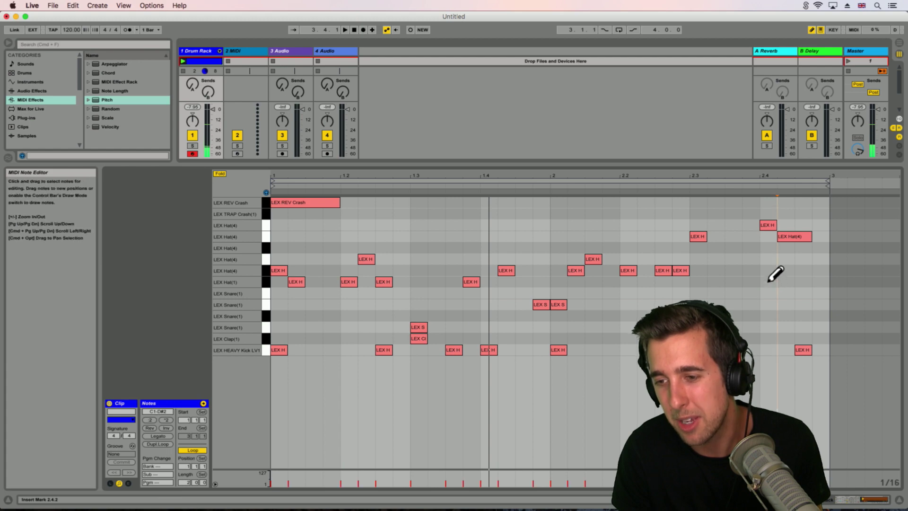
pyautogui.click(769, 292)
pyautogui.click(770, 292)
# - Play the thinned-out pattern and delete the LEX REV Crash note at the start of the clip
pyautogui.press('space')
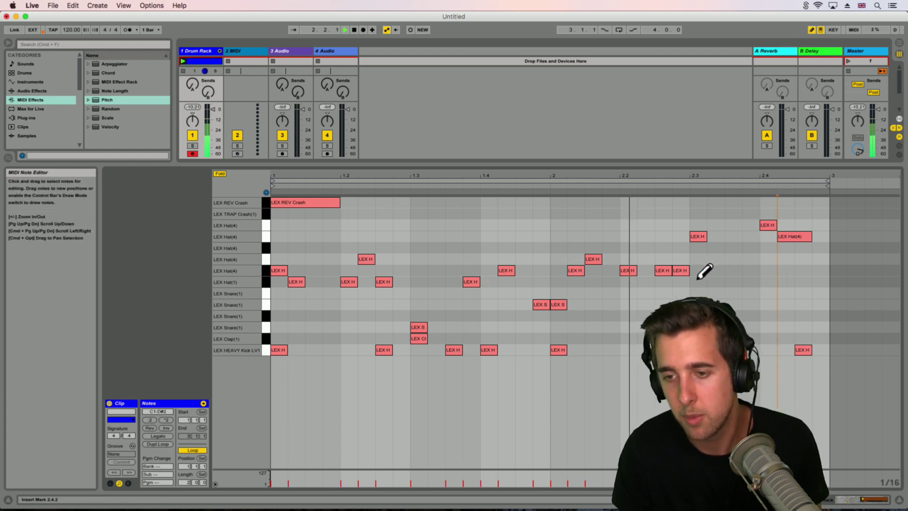
pyautogui.moveTo(342, 203); pyautogui.dragTo(293, 201)
pyautogui.click(293, 202)
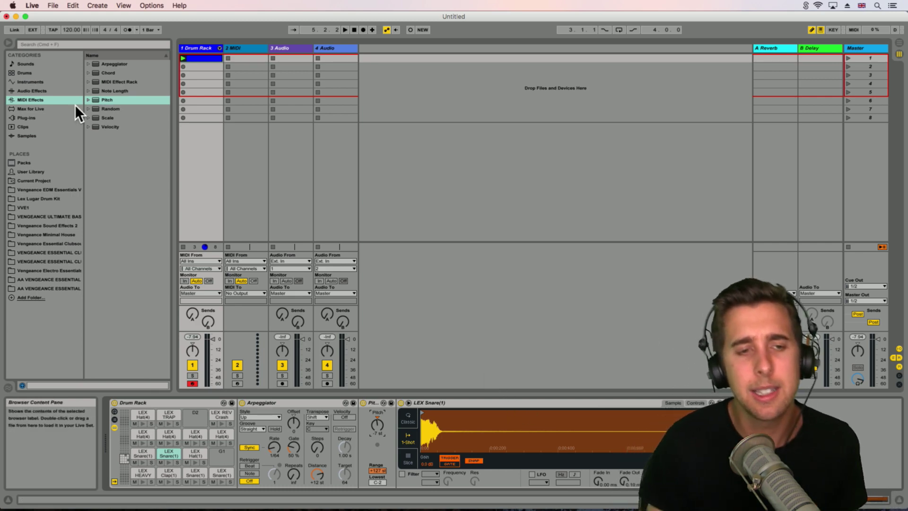
# - Audition the chant, rim, Trunk Shaker, FX and percussion samples in the Lex Lugar Drum Kit folder
pyautogui.click(53, 198)
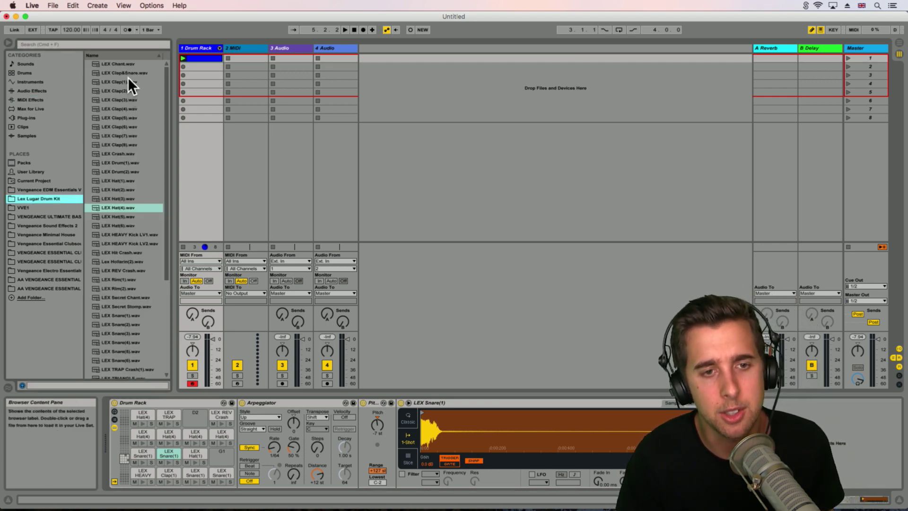
pyautogui.click(126, 64)
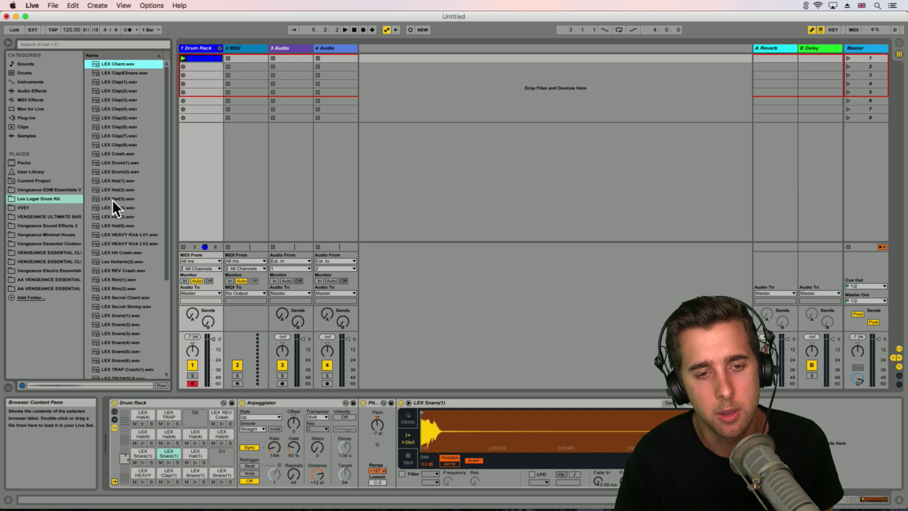
pyautogui.click(122, 261)
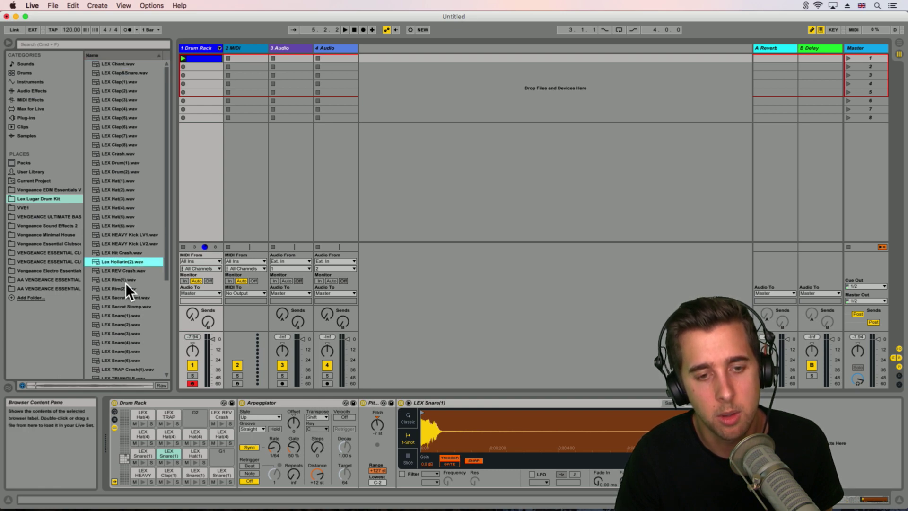
pyautogui.click(126, 282)
pyautogui.scroll(-5, 127, 310)
pyautogui.click(119, 308)
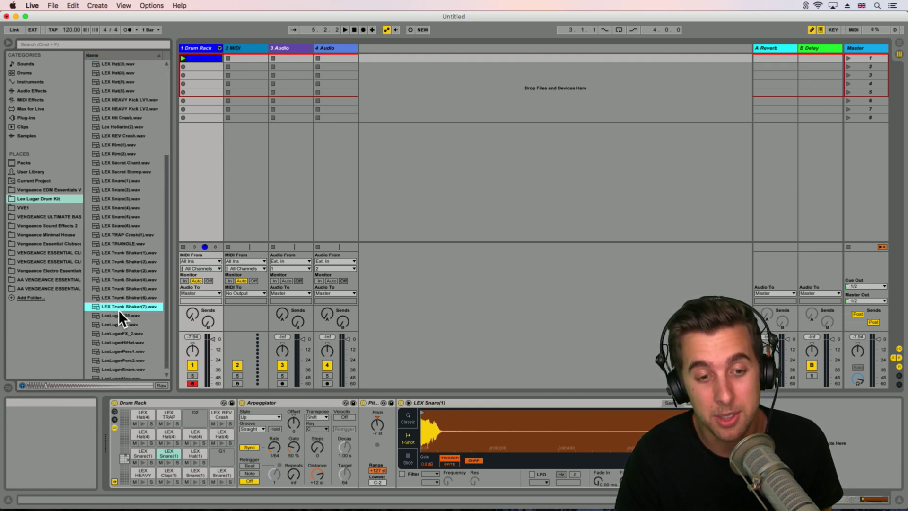
pyautogui.click(120, 313)
pyautogui.click(124, 325)
pyautogui.click(128, 349)
pyautogui.scroll(-1, 127, 349)
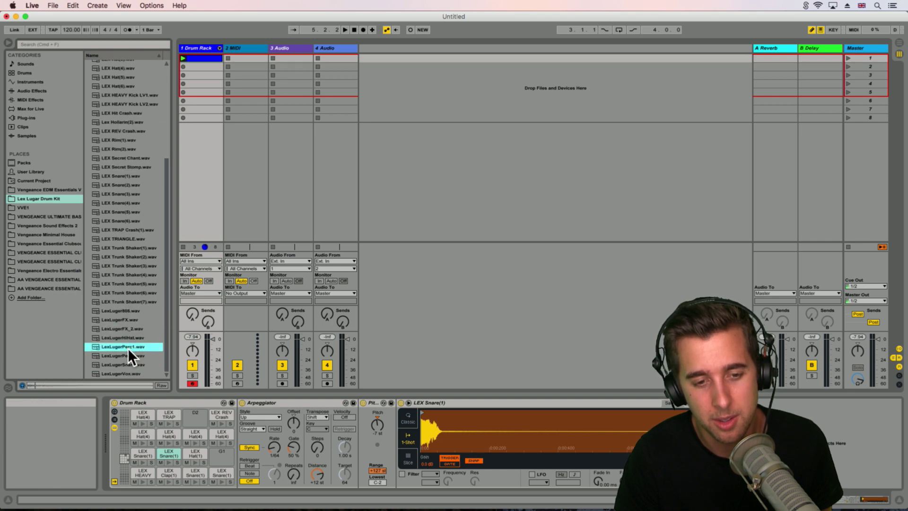
pyautogui.click(121, 354)
# - Preview LexLugerVox.wav and load it onto the empty D2 pad of the Drum Rack
pyautogui.click(126, 372)
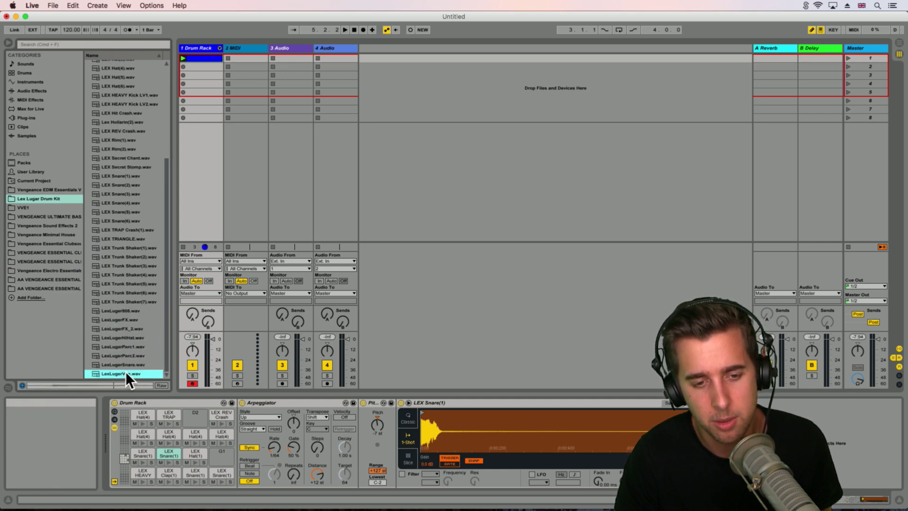
pyautogui.moveTo(121, 372); pyautogui.dragTo(190, 412)
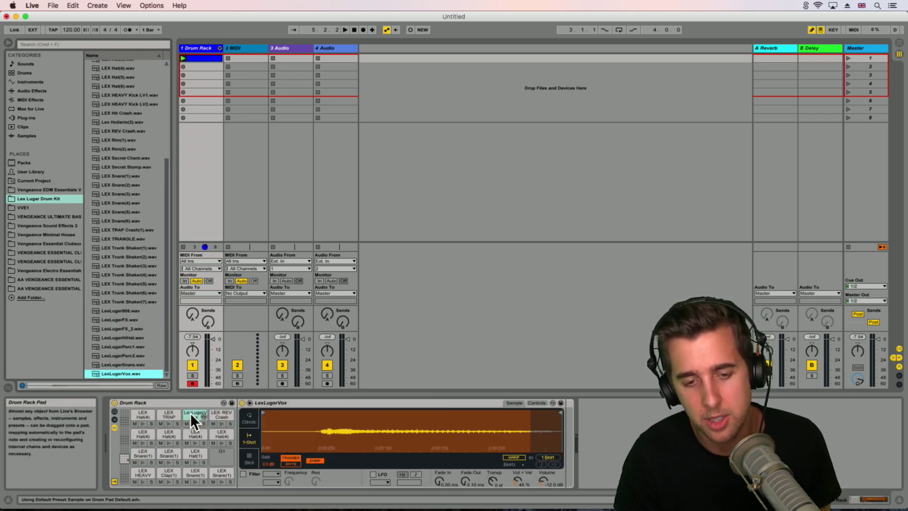
pyautogui.doubleClick(192, 413)
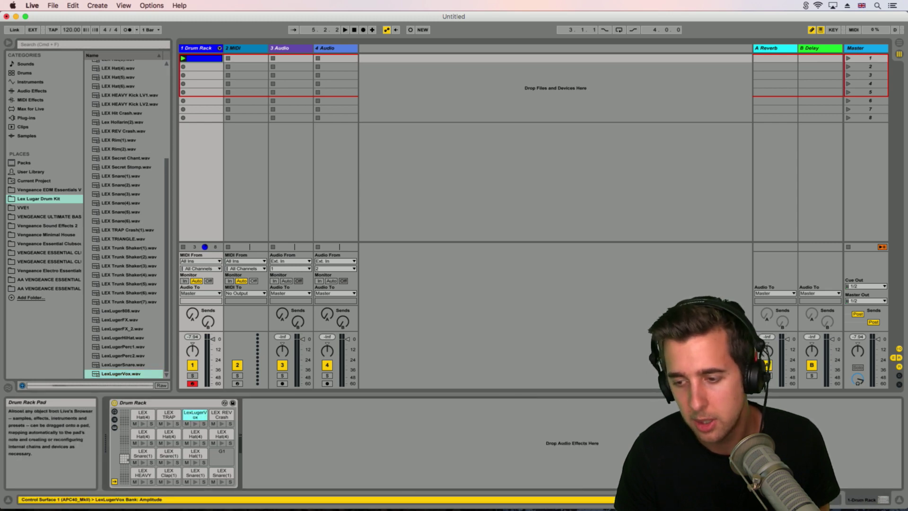
# - Draw 1/16 LexLugerVox notes in the clip at 1.1.3, 1.3.2, 1.4.3, 2.1.3, 2.2.1 and 2.3.3
pyautogui.click(882, 500)
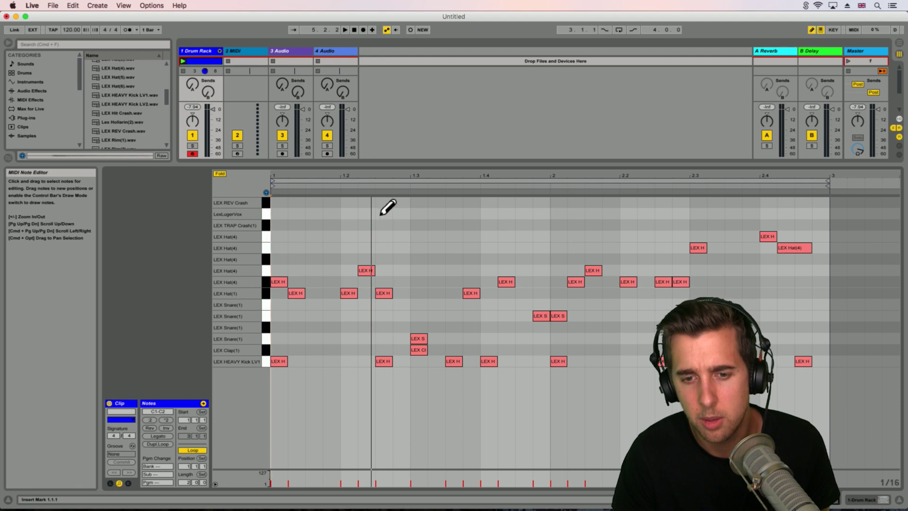
pyautogui.click(314, 213)
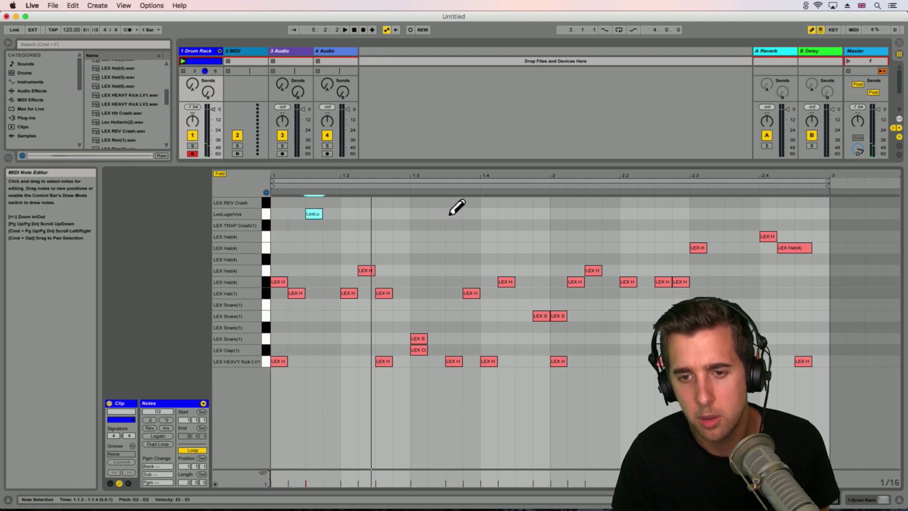
pyautogui.click(435, 214)
pyautogui.click(526, 214)
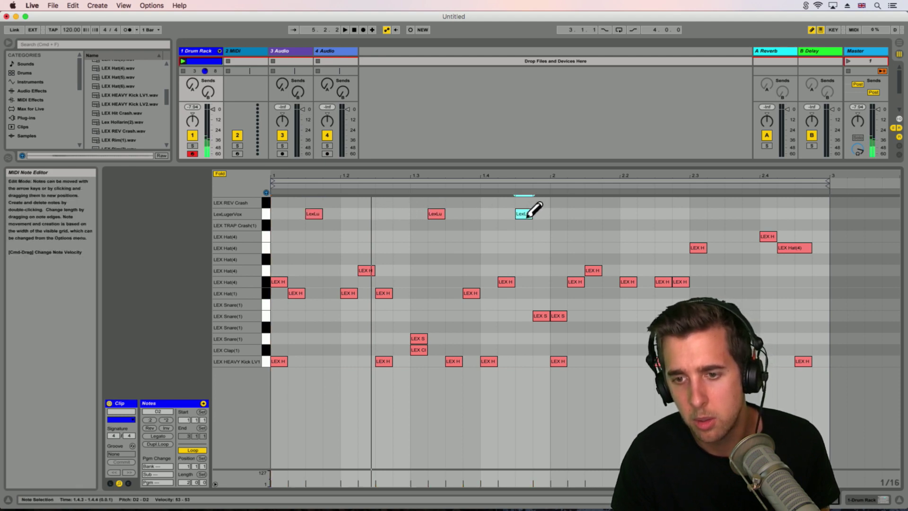
pyautogui.click(594, 213)
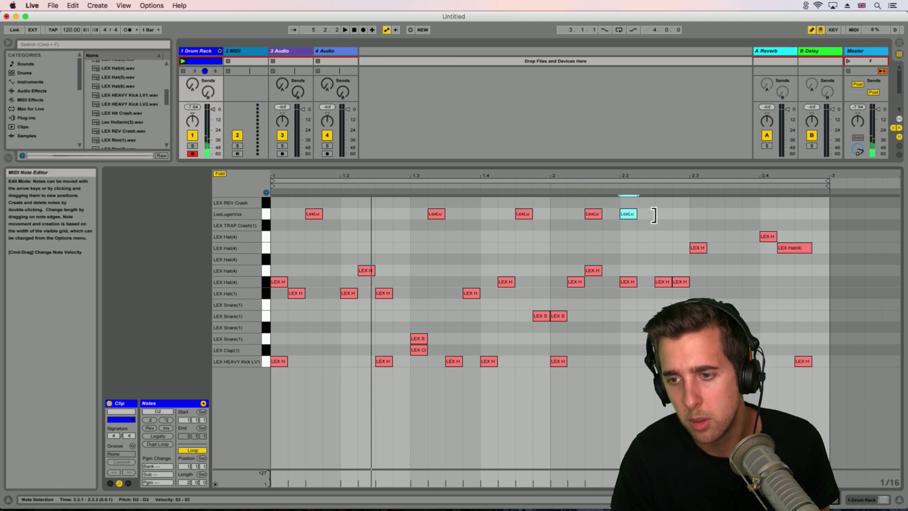
pyautogui.click(728, 214)
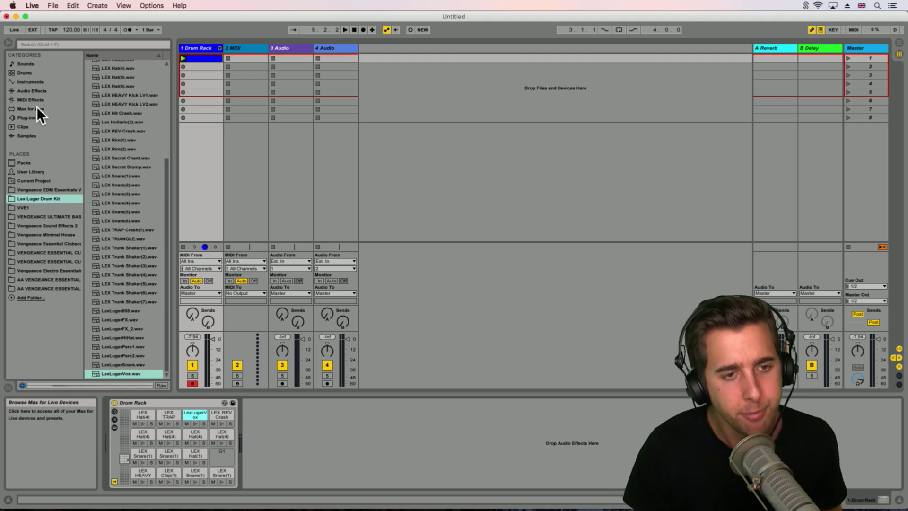
# - Add a Pitch MIDI effect to the LexLugerVox pad and set its pitch to -12 st
pyautogui.click(31, 117)
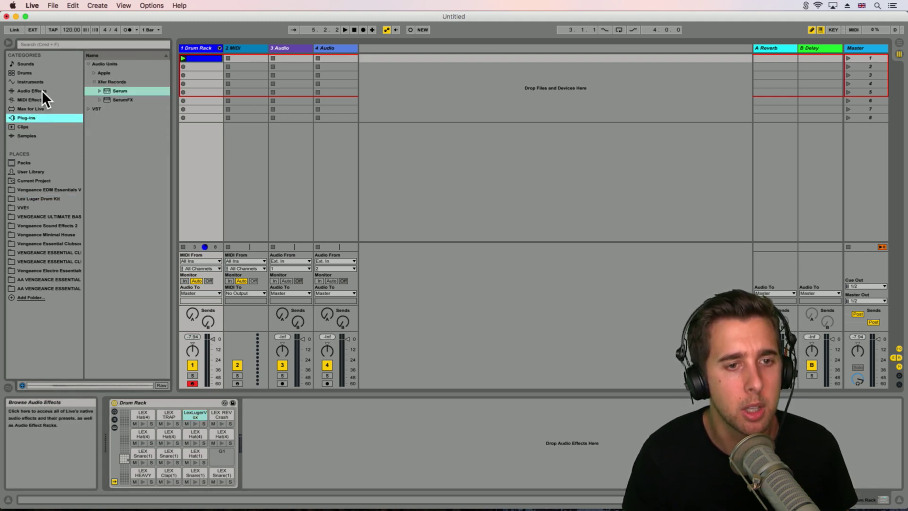
pyautogui.click(41, 91)
pyautogui.click(32, 98)
pyautogui.moveTo(109, 99); pyautogui.dragTo(189, 409)
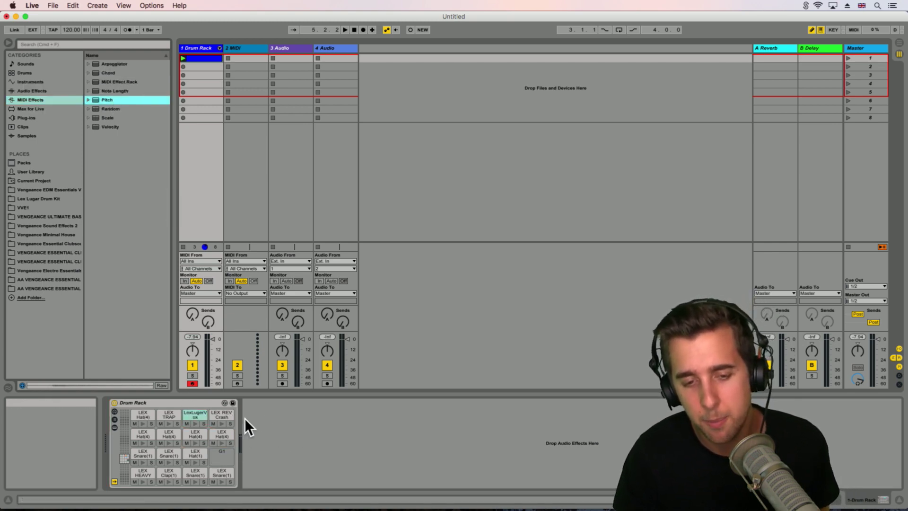
pyautogui.click(193, 414)
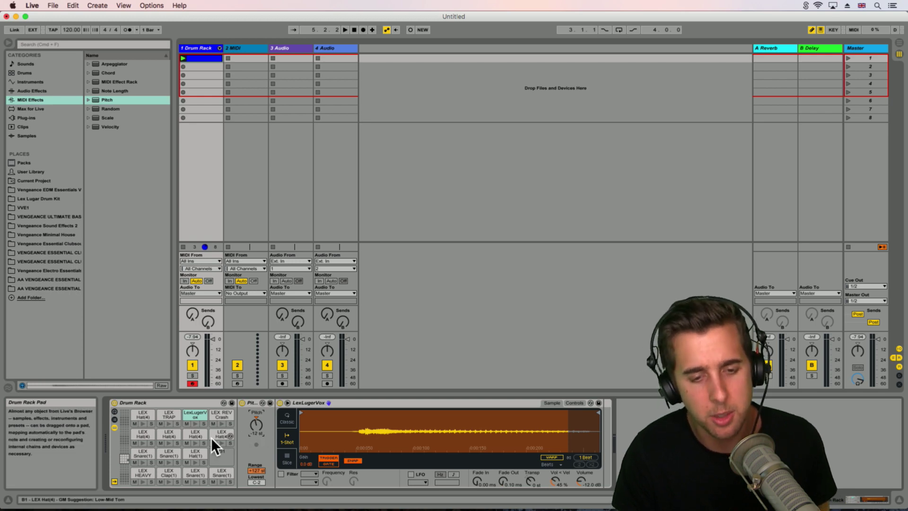
# - Add an Overdrive audio effect to the LexLugerVox pad and set the pad's pitch to -7 st during playback
pyautogui.click(40, 92)
pyautogui.click(88, 74)
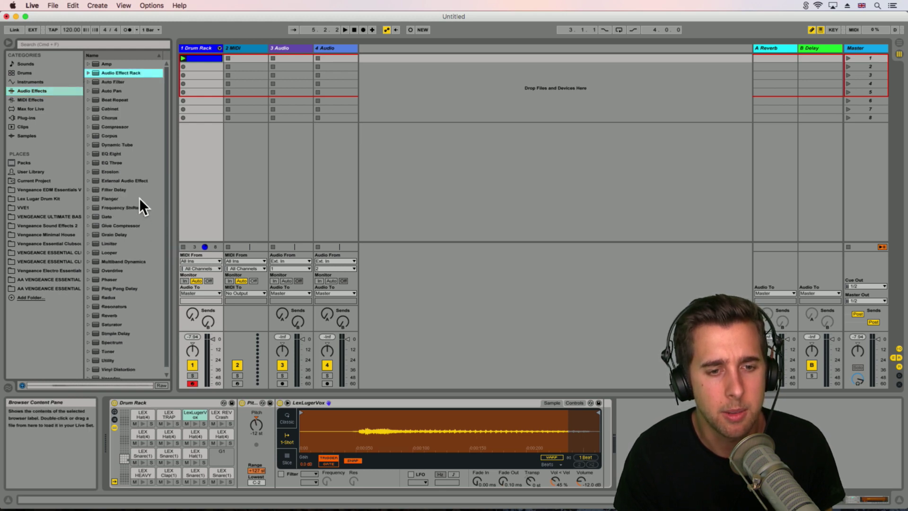
pyautogui.click(115, 269)
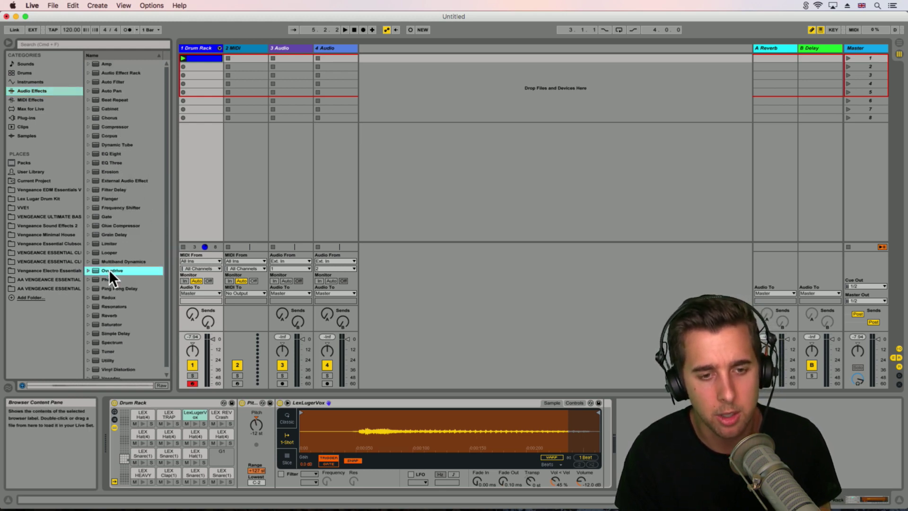
pyautogui.doubleClick(108, 270)
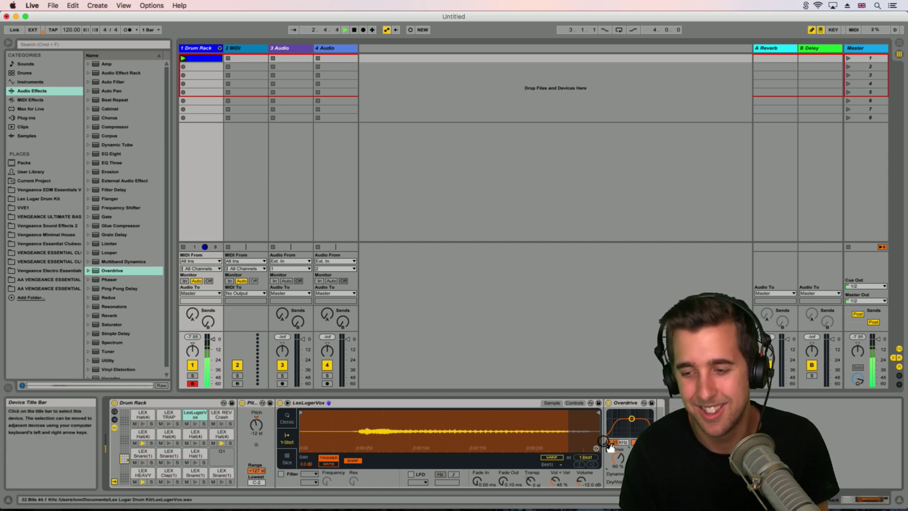
pyautogui.click(790, 499)
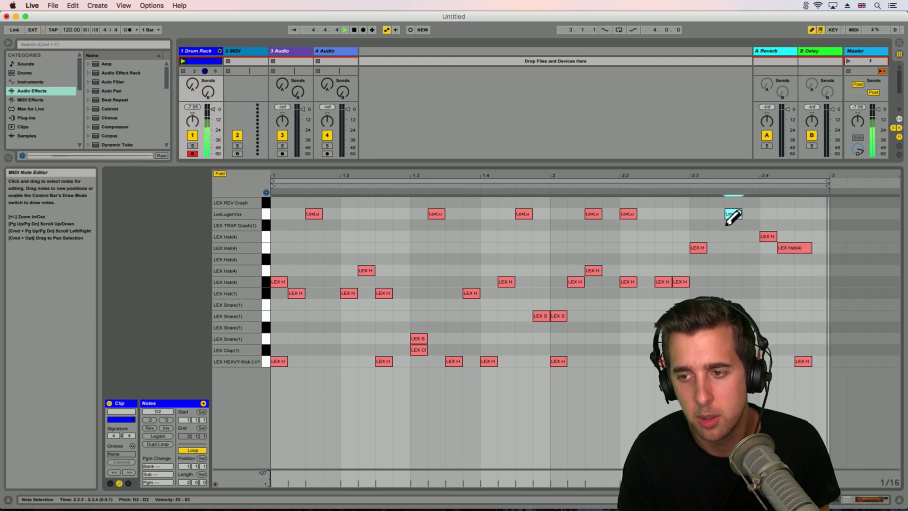
pyautogui.click(871, 501)
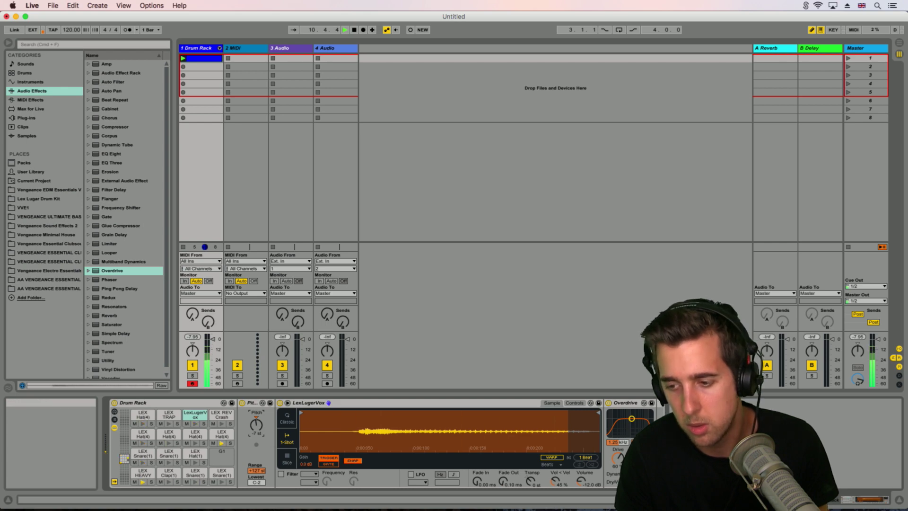
# - Delete the LexLugerVox notes at 1.1.3, 1.3.2, 1.4.3, 2.1.3 and 2.2.1 from the clip
pyautogui.click(821, 499)
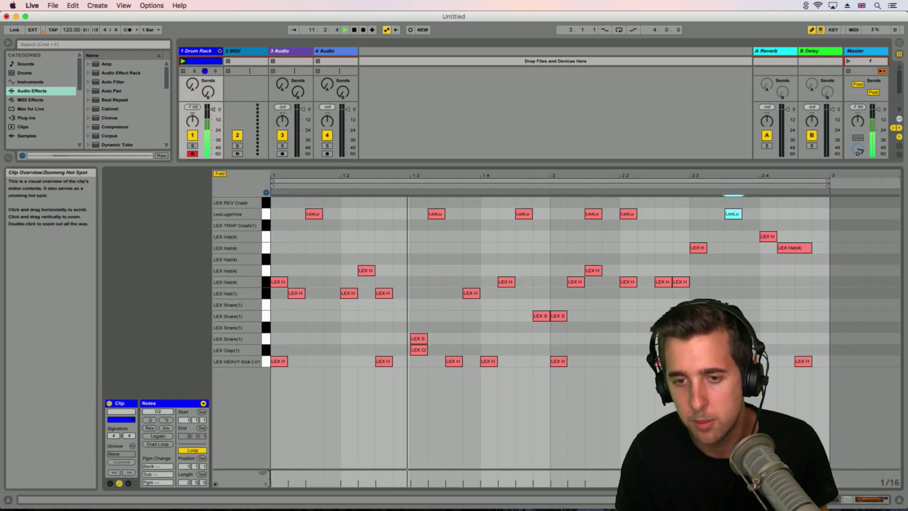
pyautogui.click(313, 214)
pyautogui.click(436, 214)
pyautogui.click(518, 213)
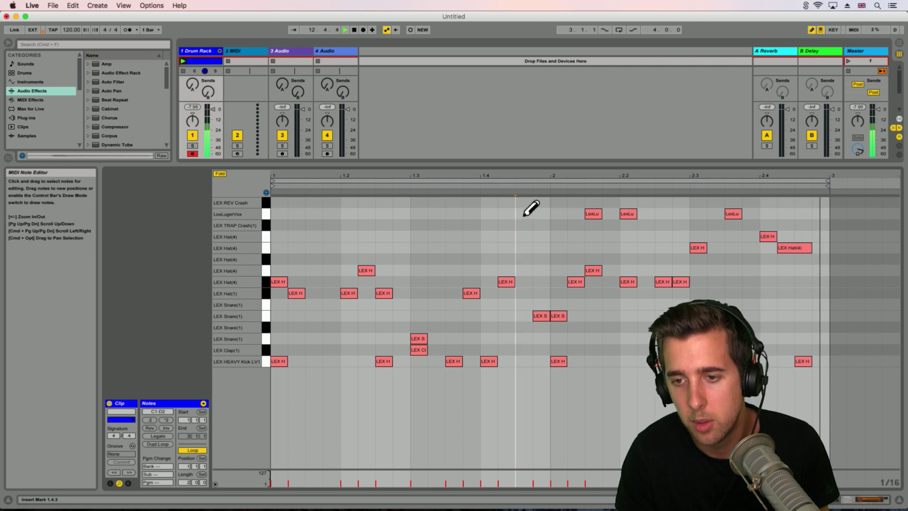
pyautogui.click(594, 214)
pyautogui.click(628, 213)
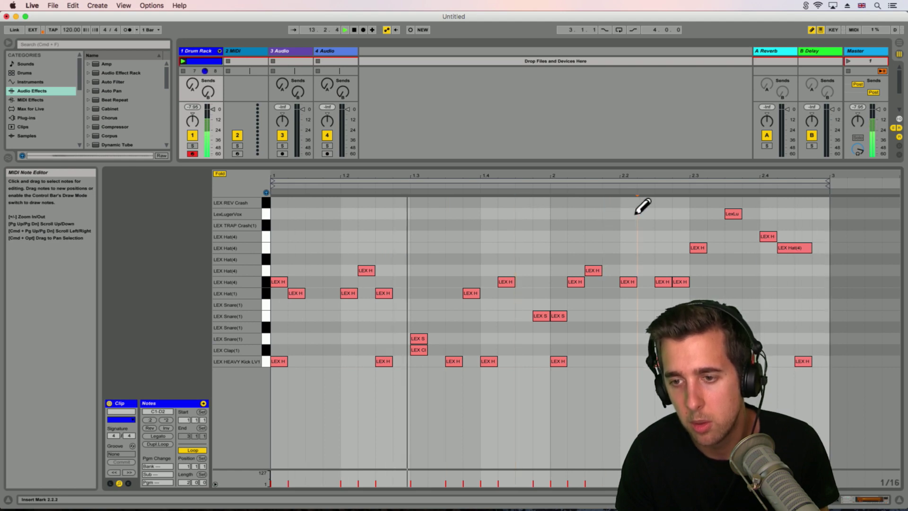
# - Replace the LexLugerVox note at 2.3.3 with a 1/16 note at 2.4.4
pyautogui.click(732, 214)
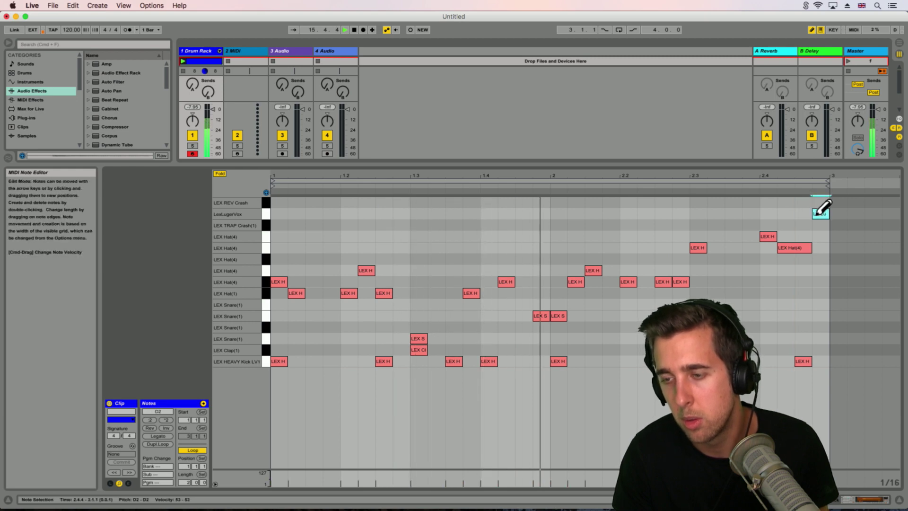
pyautogui.click(819, 213)
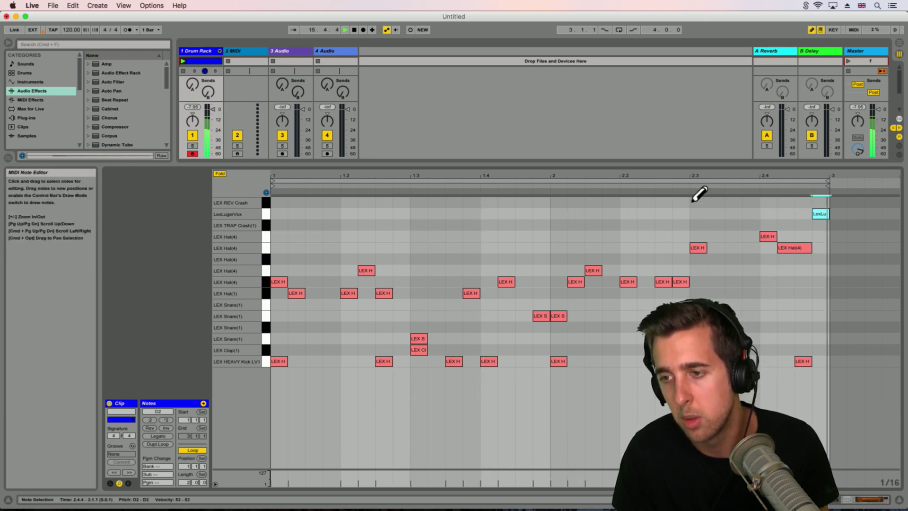
pyautogui.click(820, 214)
# - Stop playback, raise the LEX HEAVY Kick pad's sample volume to -0.57 dB in the drum rack, and restart playback
pyautogui.click(866, 499)
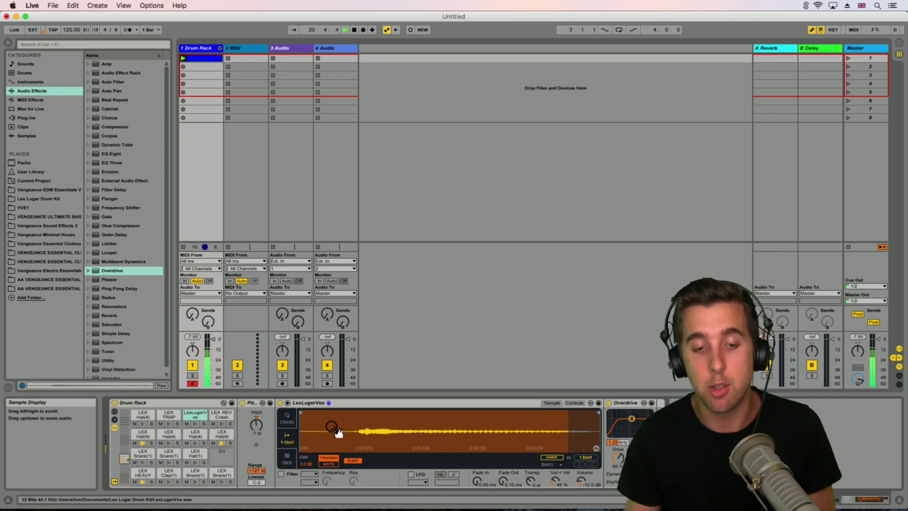
pyautogui.press('space')
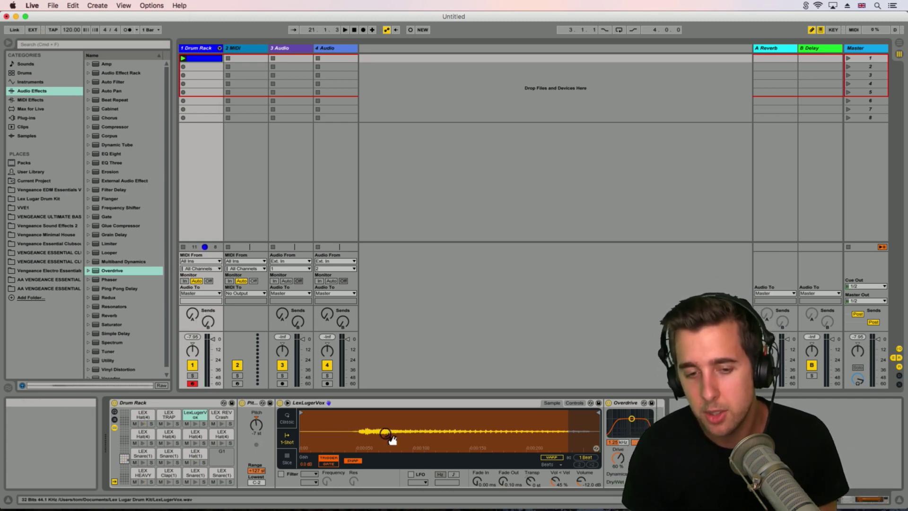
pyautogui.click(136, 473)
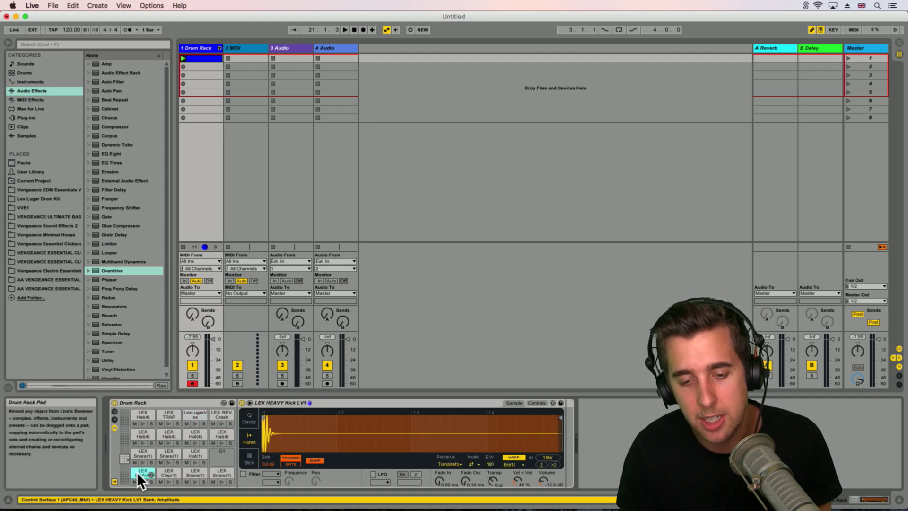
pyautogui.moveTo(543, 480); pyautogui.dragTo(544, 454)
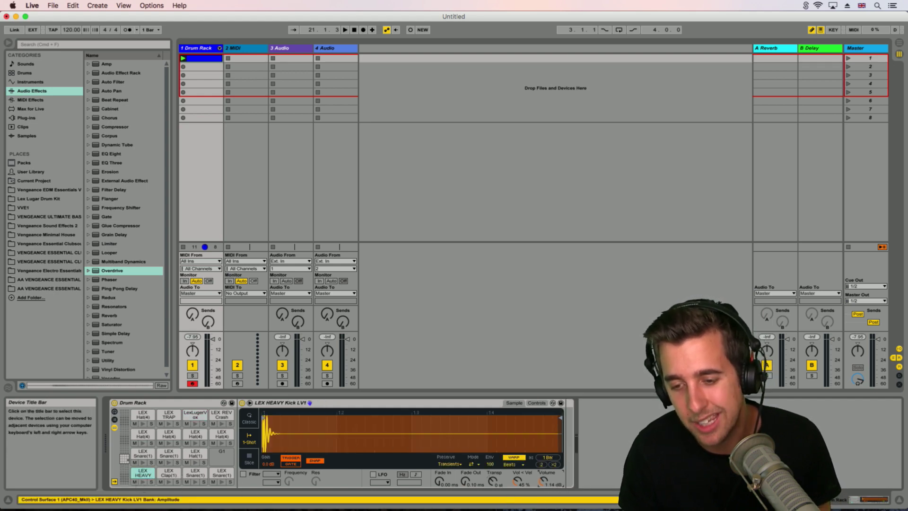
pyautogui.press('space')
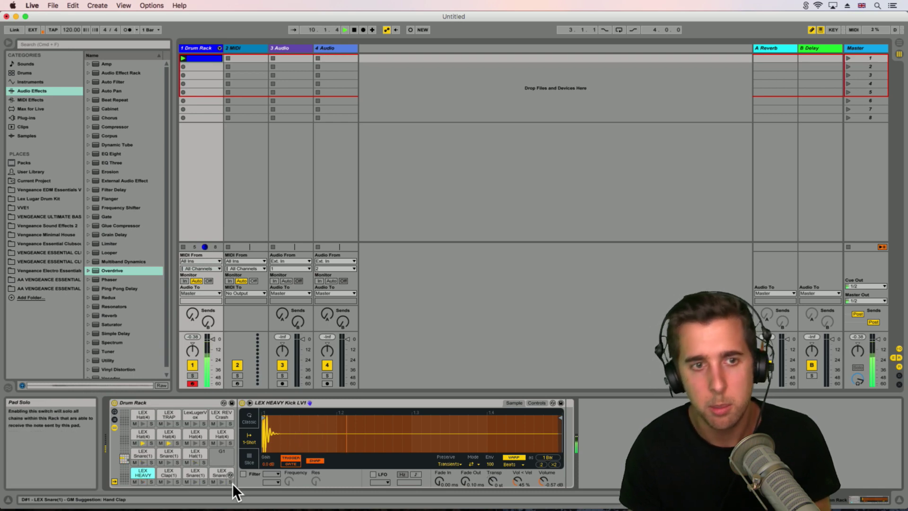
# - Set the tempo to 140 BPM, compare it with 70 BPM during playback, return to 140 BPM, and stop the clip and transport
pyautogui.moveTo(72, 30); pyautogui.dragTo(66, 26)
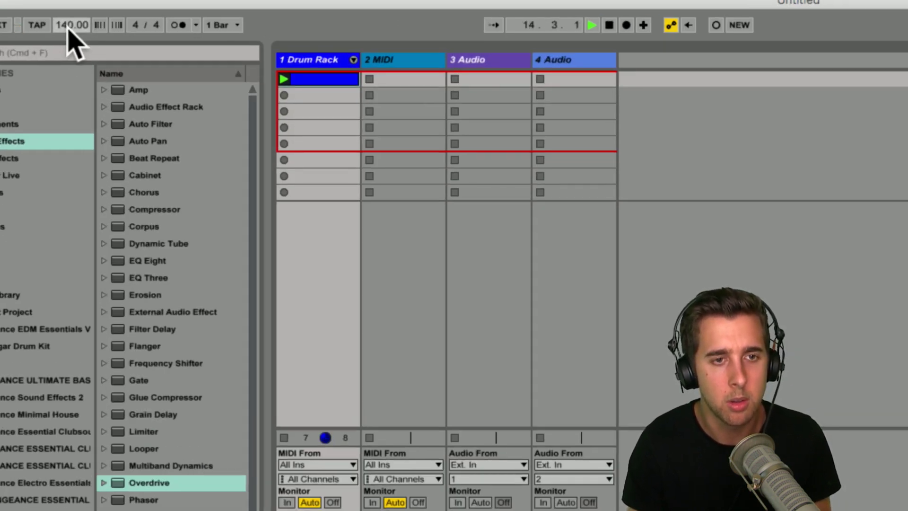
pyautogui.moveTo(67, 25); pyautogui.dragTo(71, 29)
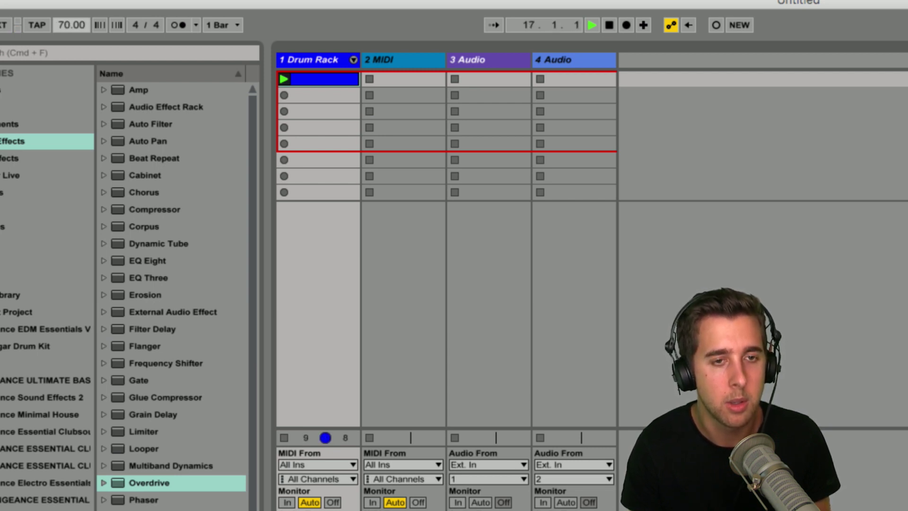
pyautogui.moveTo(67, 23); pyautogui.dragTo(67, 18)
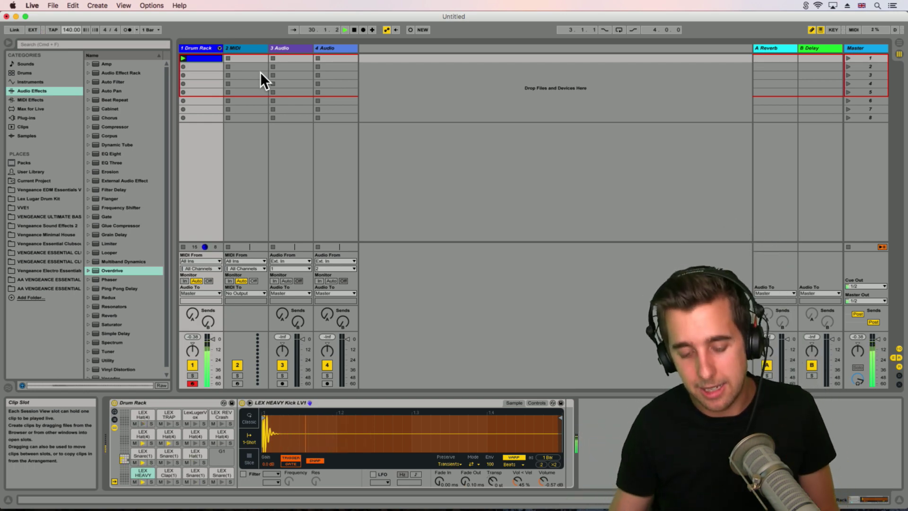
pyautogui.click(184, 248)
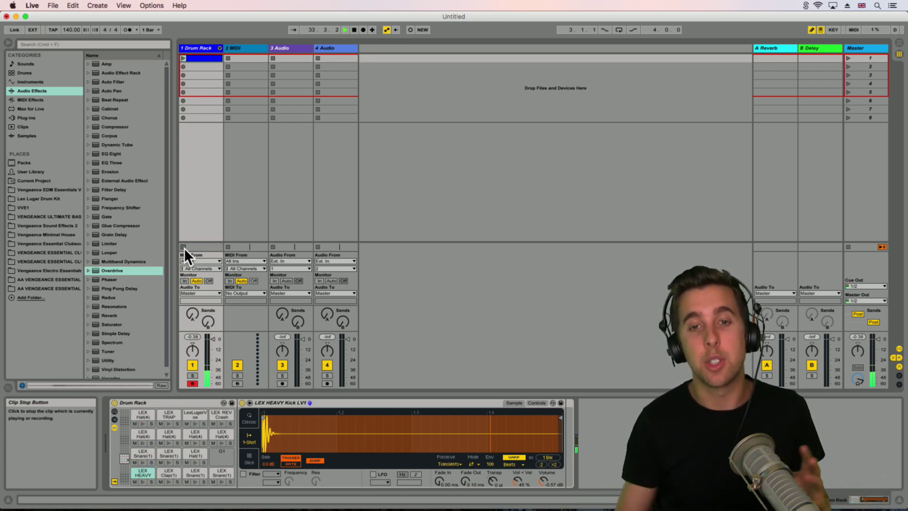
pyautogui.click(354, 29)
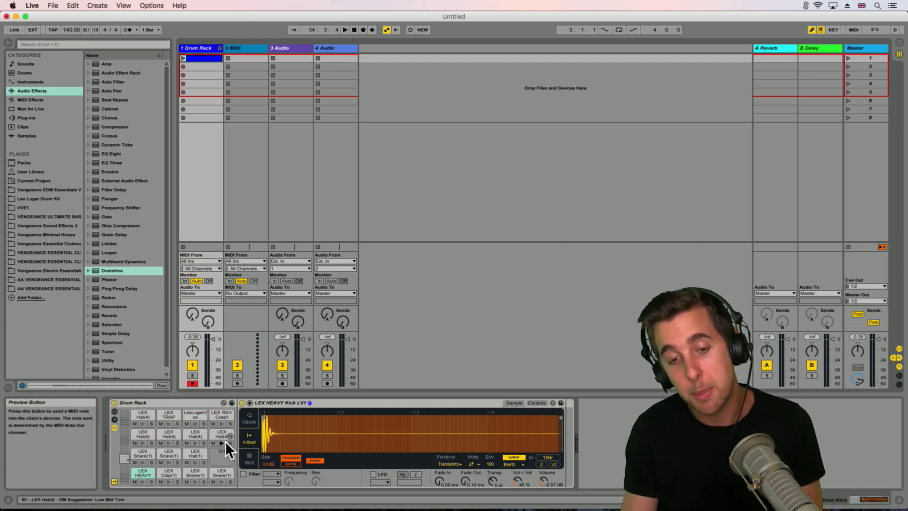